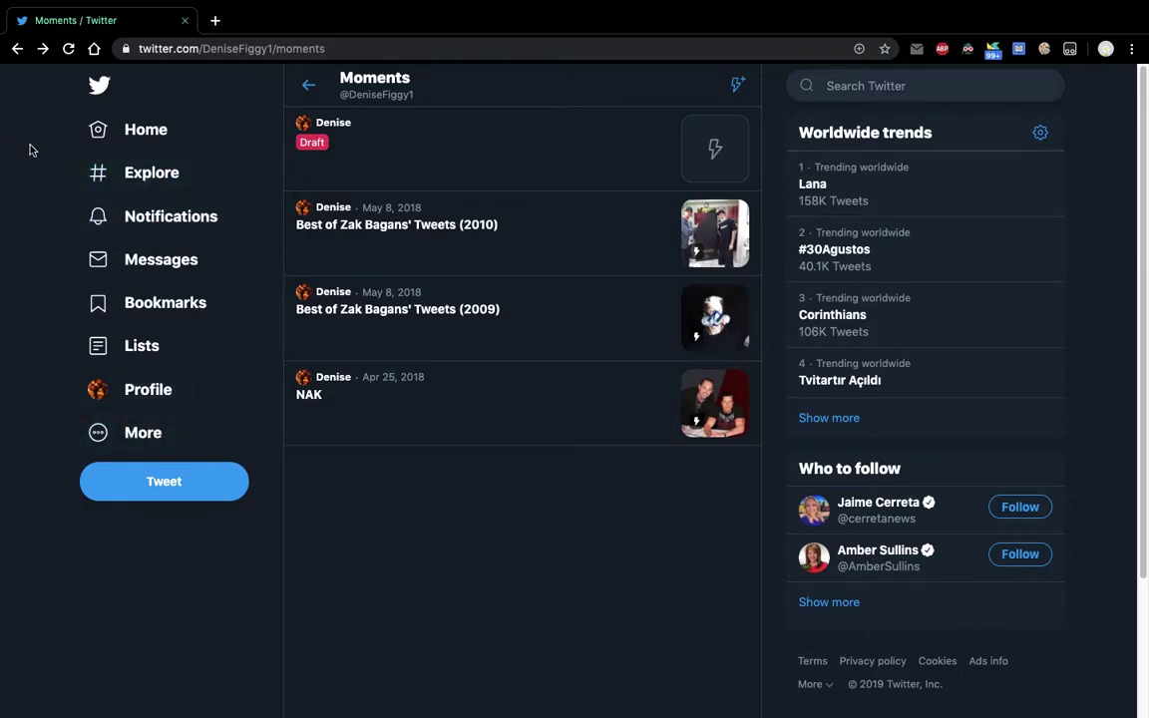
# Create a new blank Moment draft from the Moments list.
pyautogui.click(142, 437)
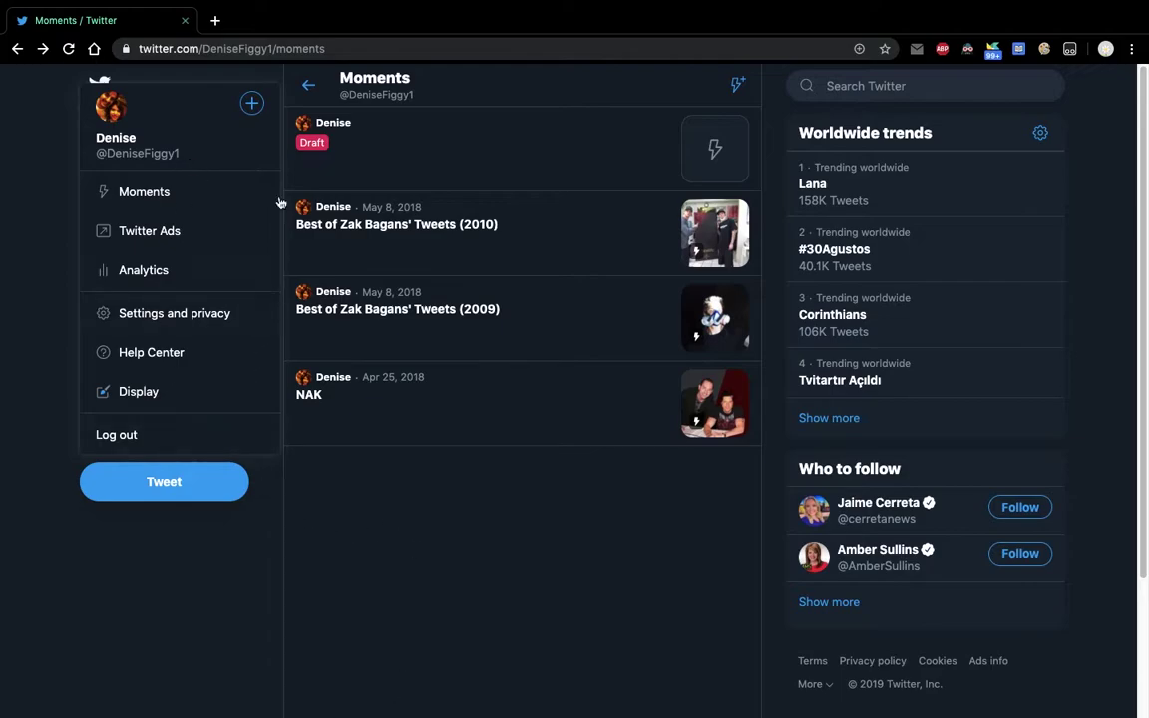
pyautogui.click(420, 557)
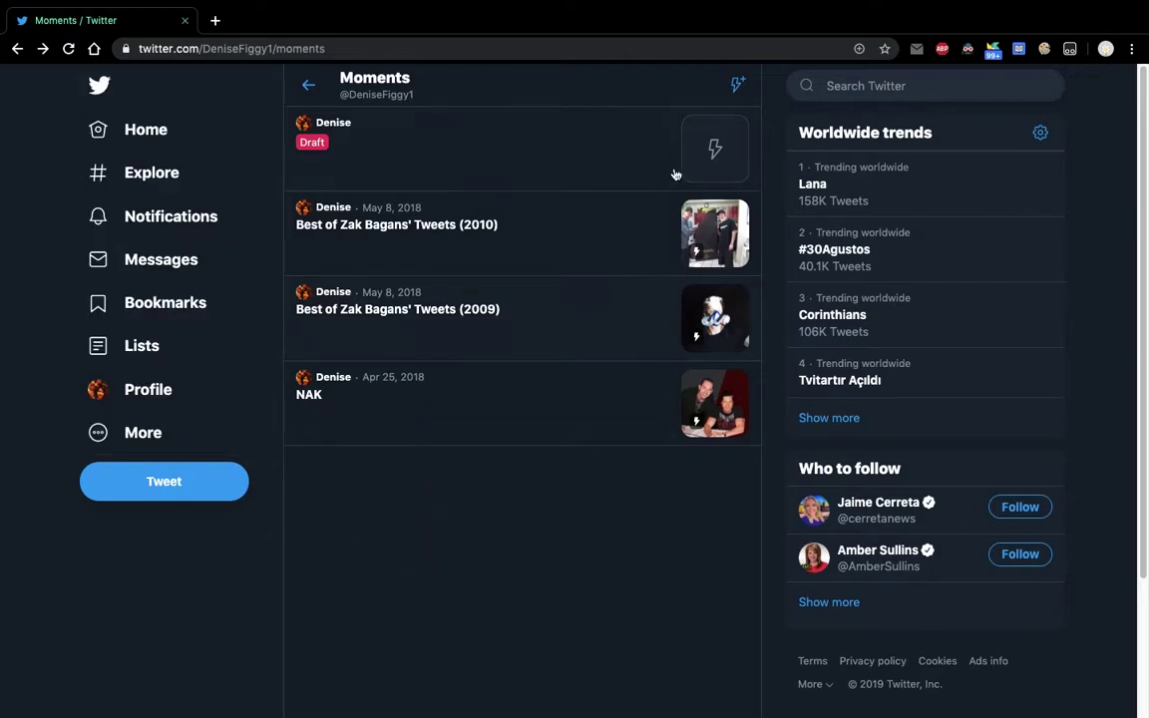
pyautogui.click(738, 88)
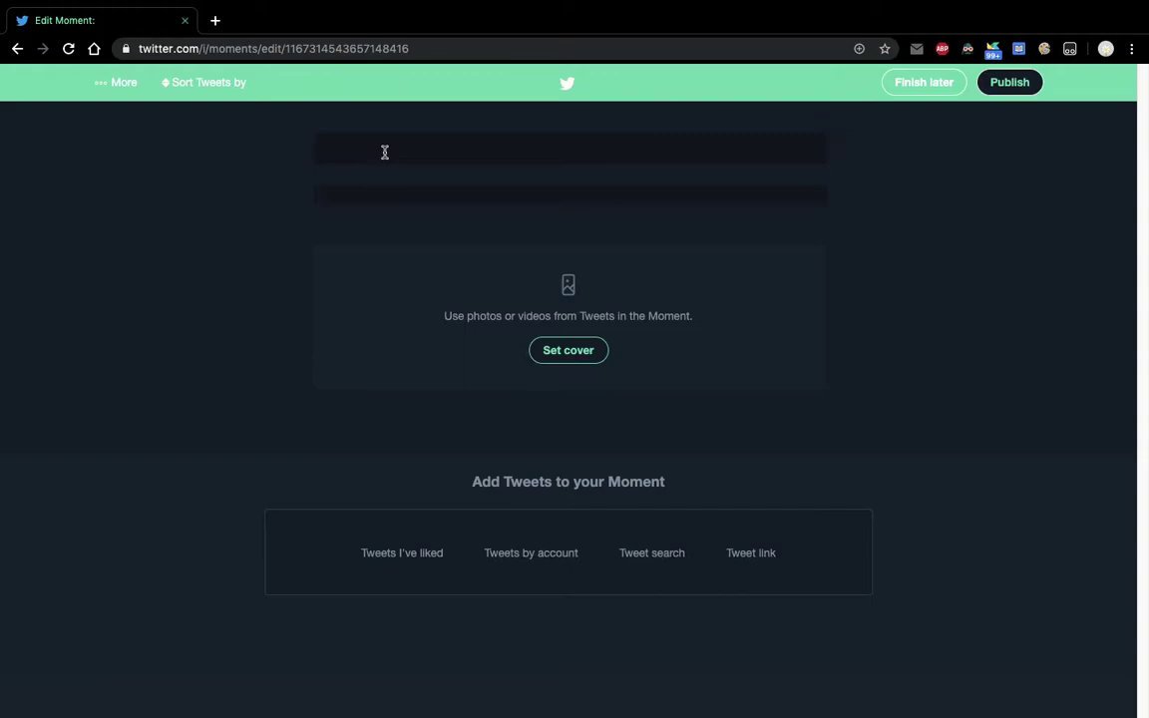
# Enter 'Dollar Tree' as the Moment title and 'Everything's $1!' as its description.
pyautogui.click(384, 152)
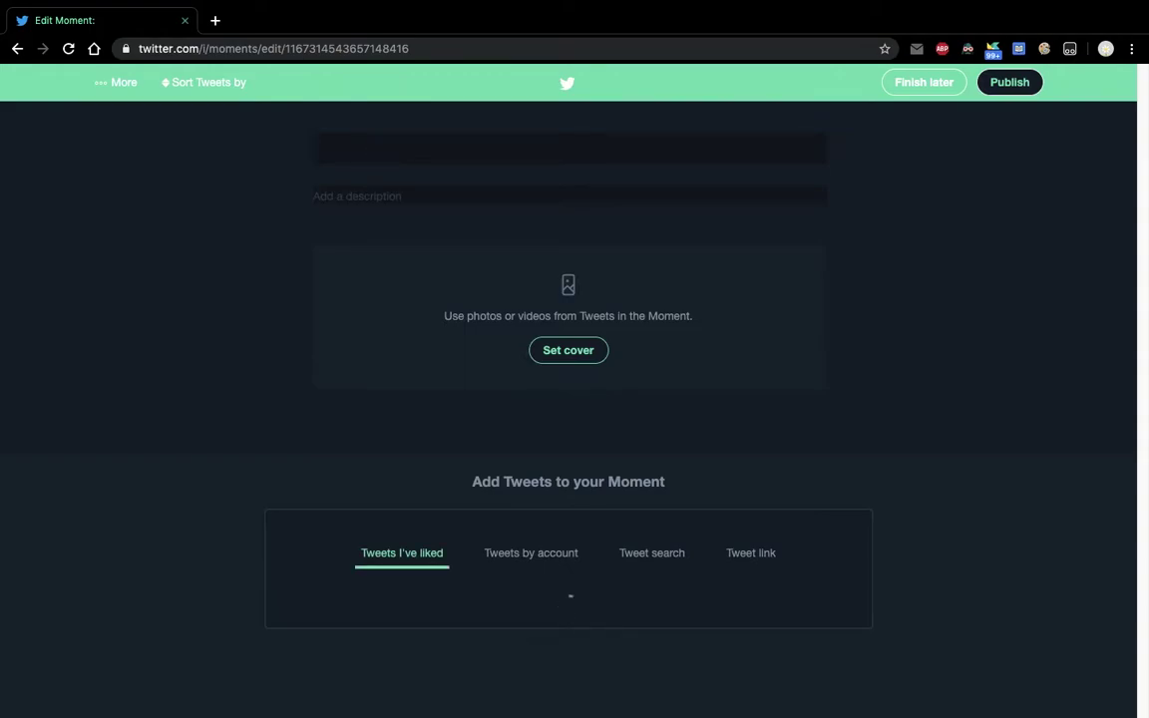
pyautogui.write('Dollar ')
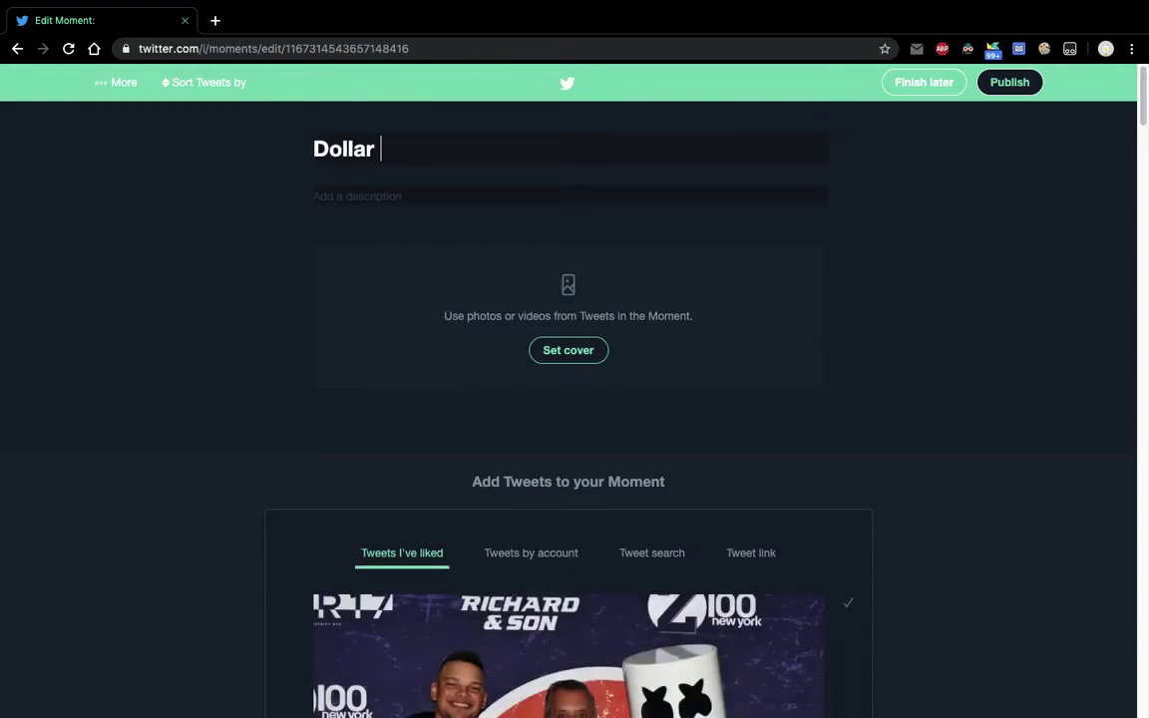
pyautogui.write('Tree')
pyautogui.click(374, 193)
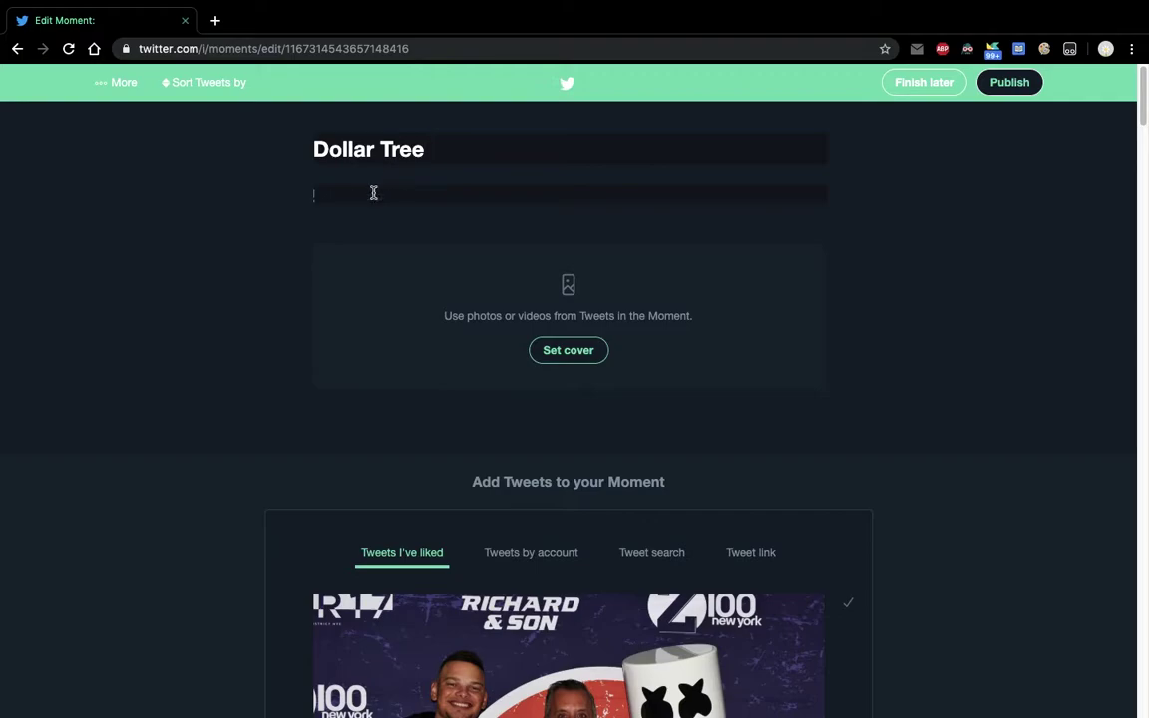
pyautogui.write("Everything's $1!")
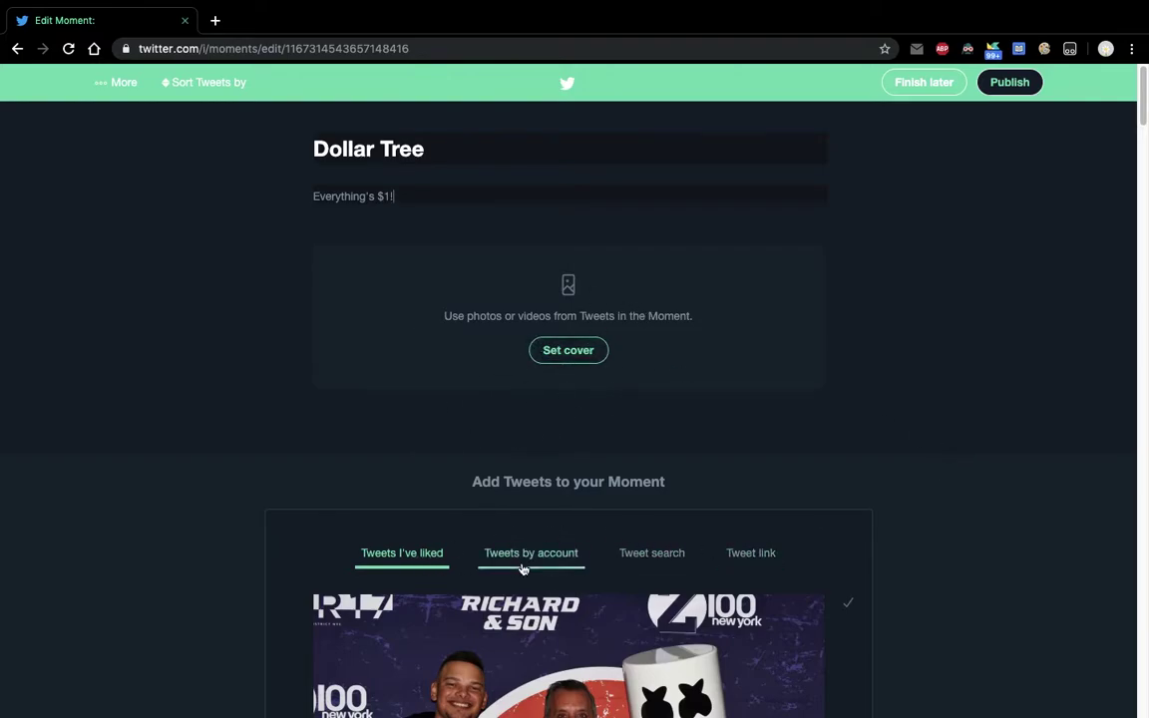
# Add Dollar Tree's spice-freshness tweet, found by searching accounts for 'dol'.
pyautogui.click(583, 565)
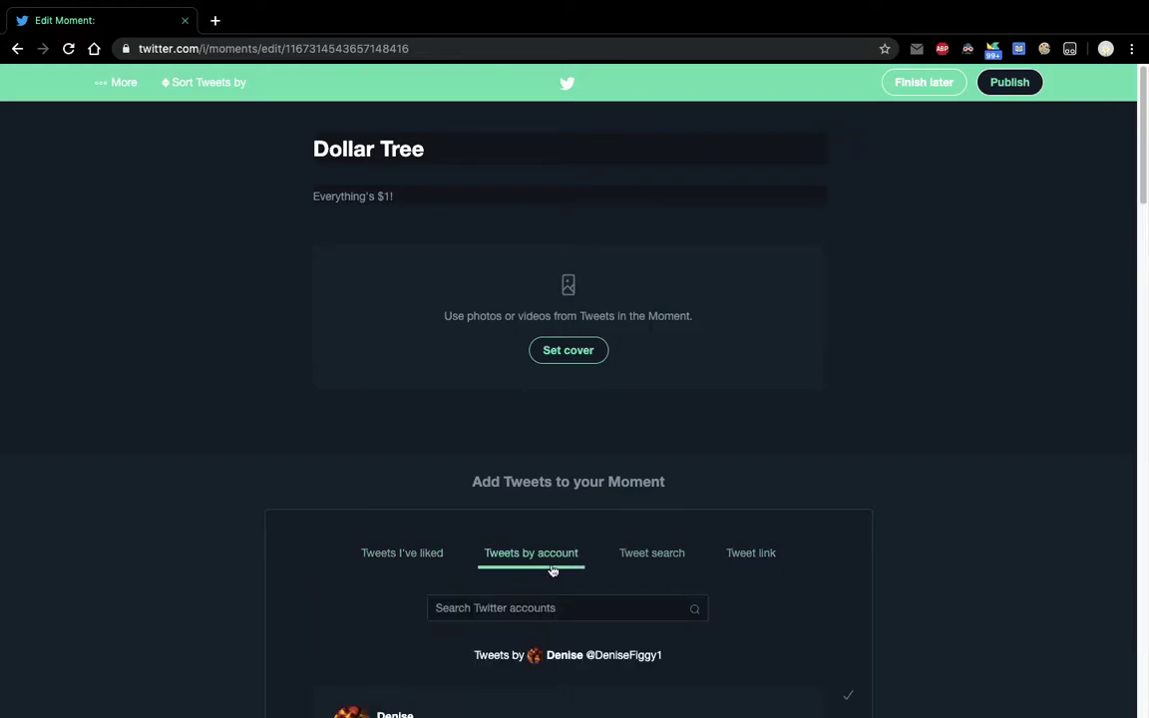
pyautogui.click(521, 610)
pyautogui.write('dol')
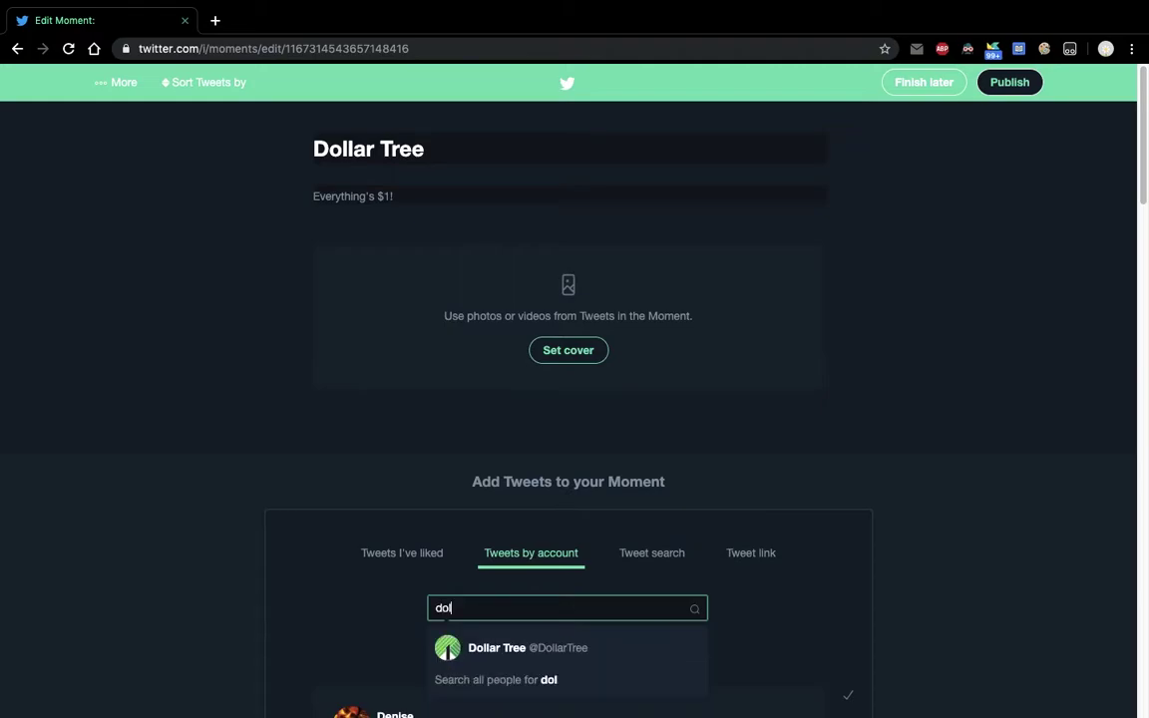
pyautogui.click(524, 646)
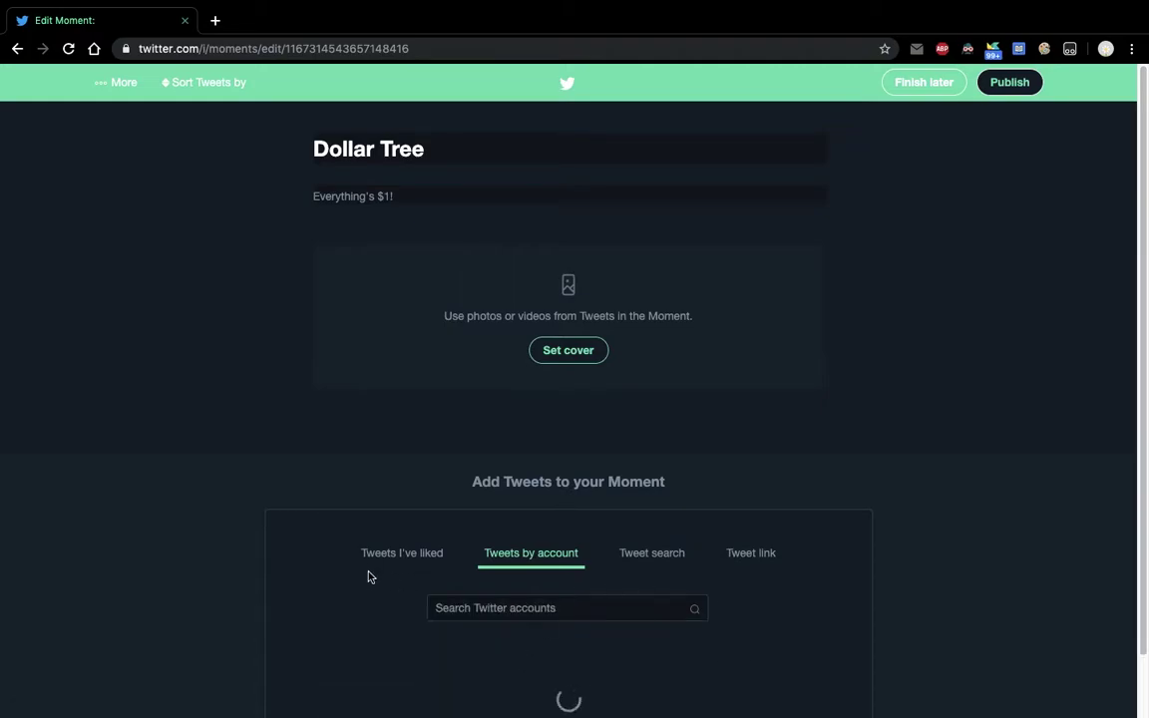
pyautogui.scroll(-1, 212, 601)
pyautogui.scroll(-3, 962, 712)
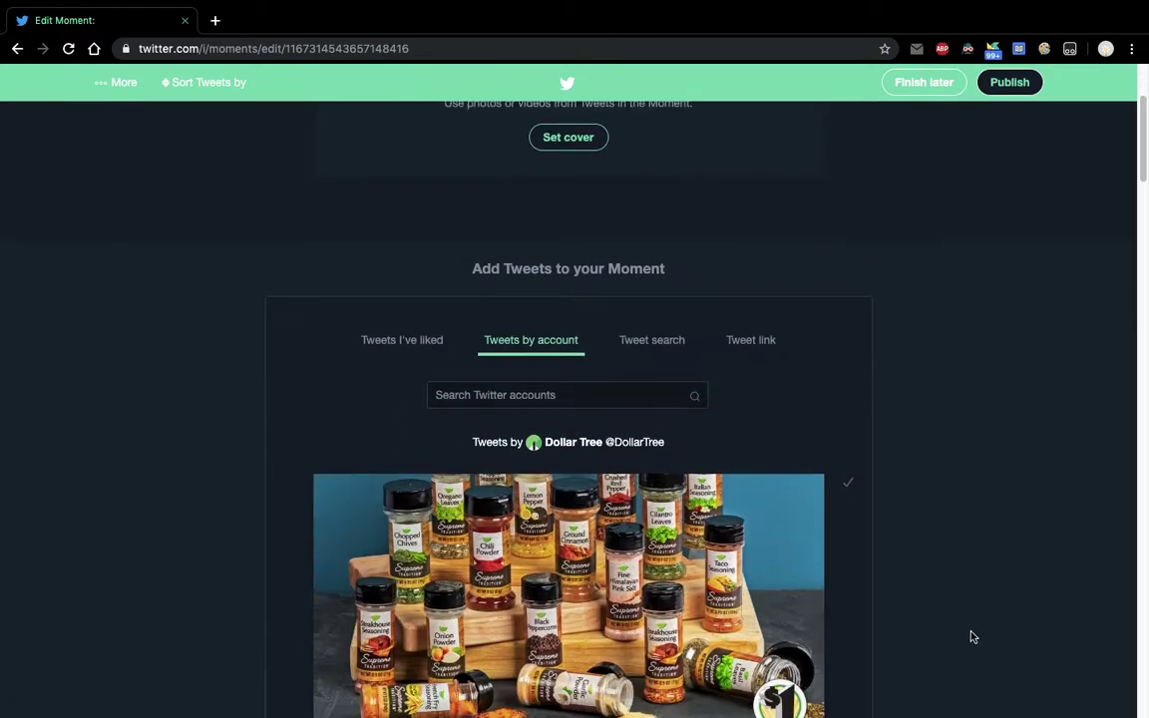
pyautogui.click(848, 482)
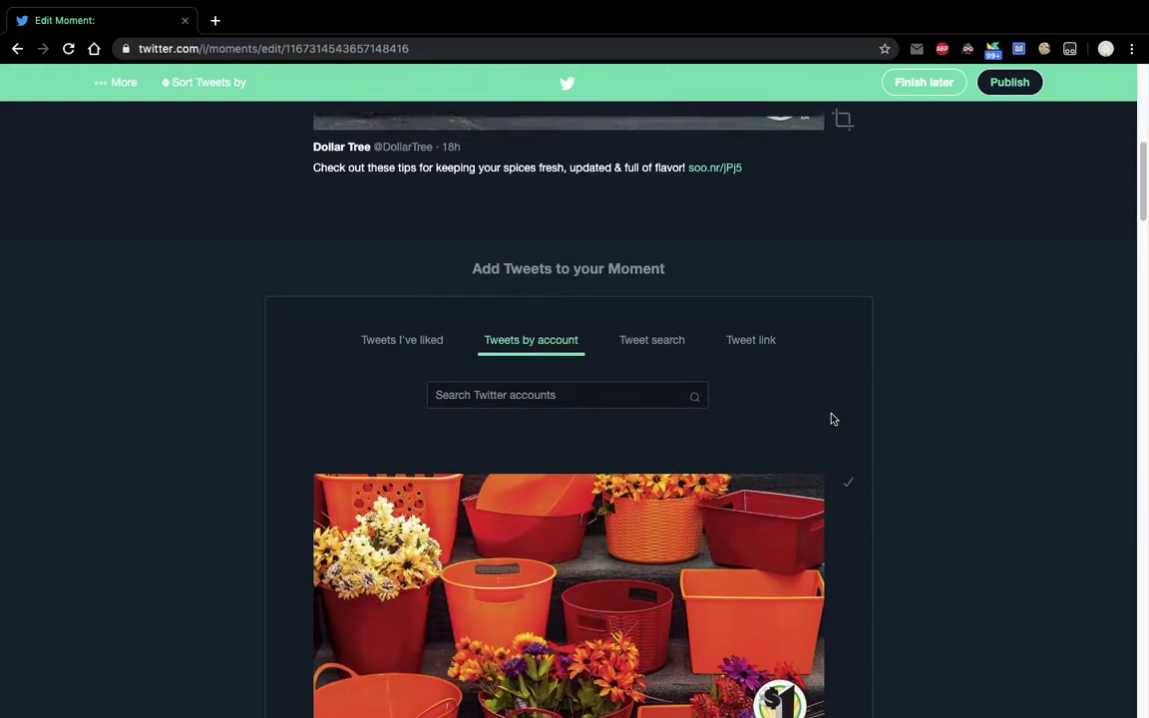
# Make the spice-jar photo the Moment's cover, accepting the square and mobile crops.
pyautogui.click(580, 316)
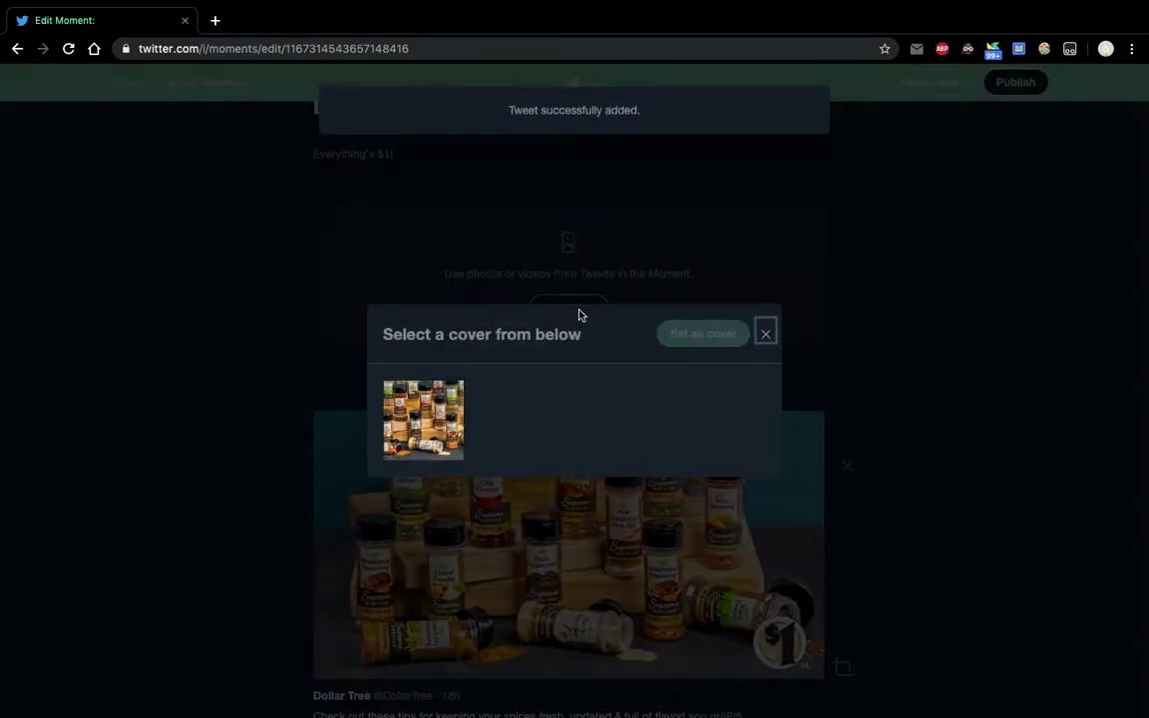
pyautogui.click(423, 419)
pyautogui.click(716, 337)
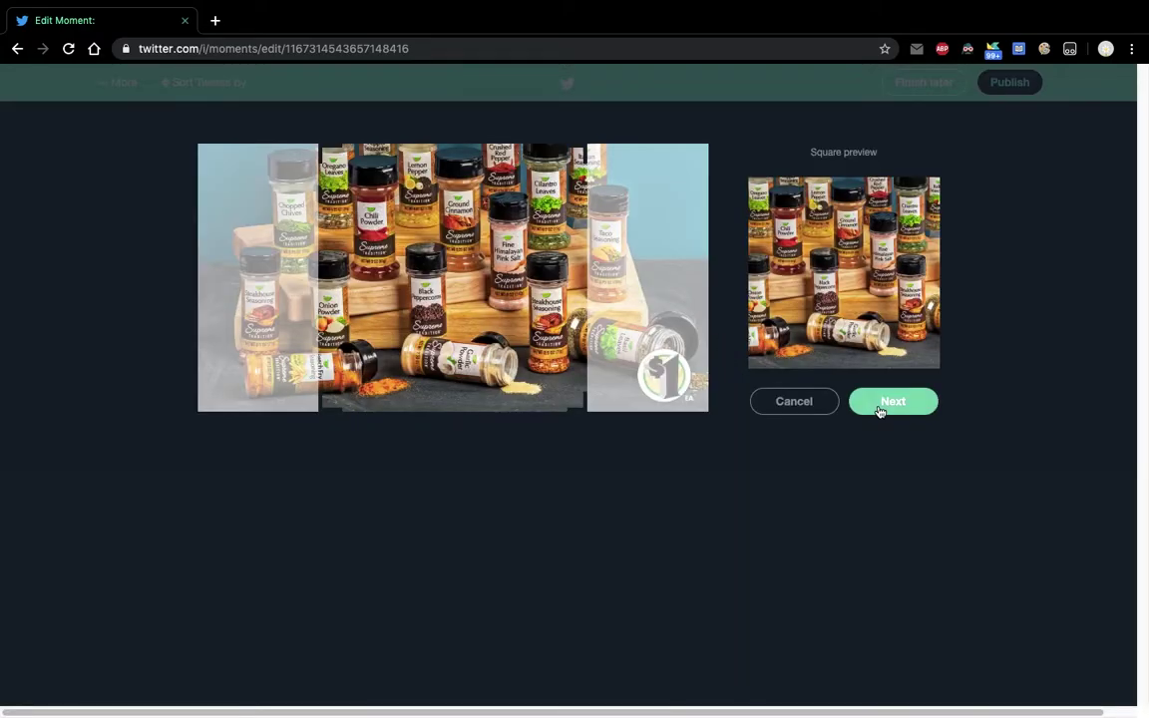
pyautogui.click(876, 404)
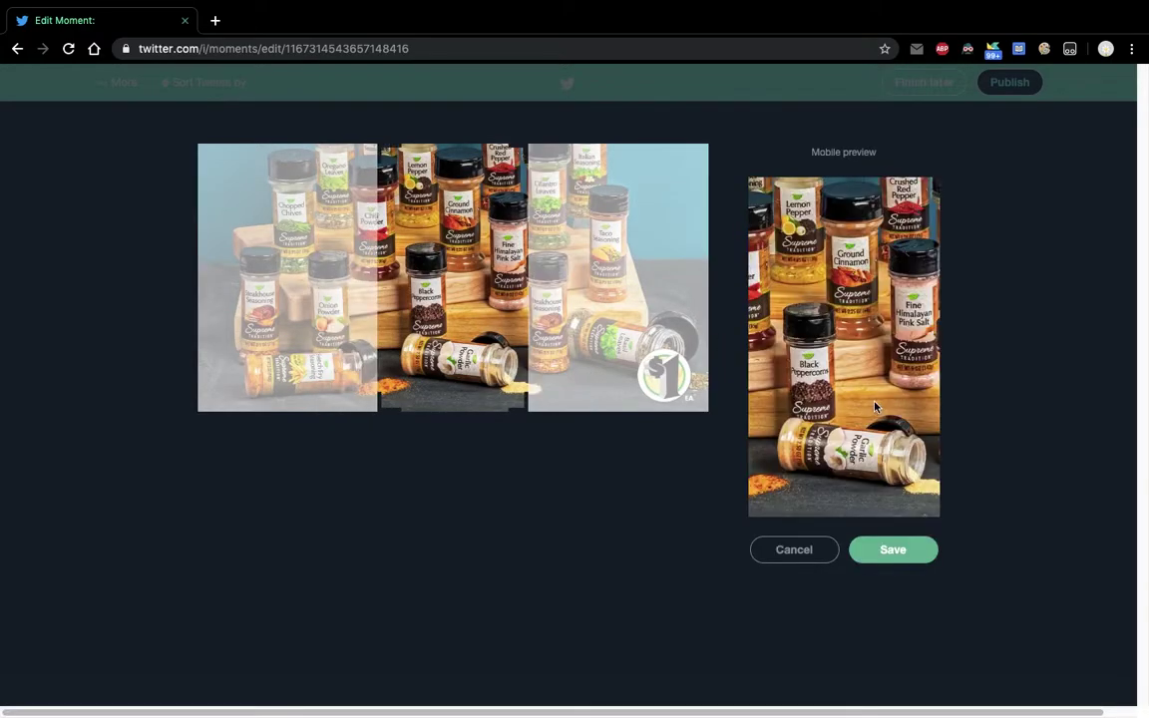
pyautogui.click(892, 552)
pyautogui.scroll(-8, 900, 471)
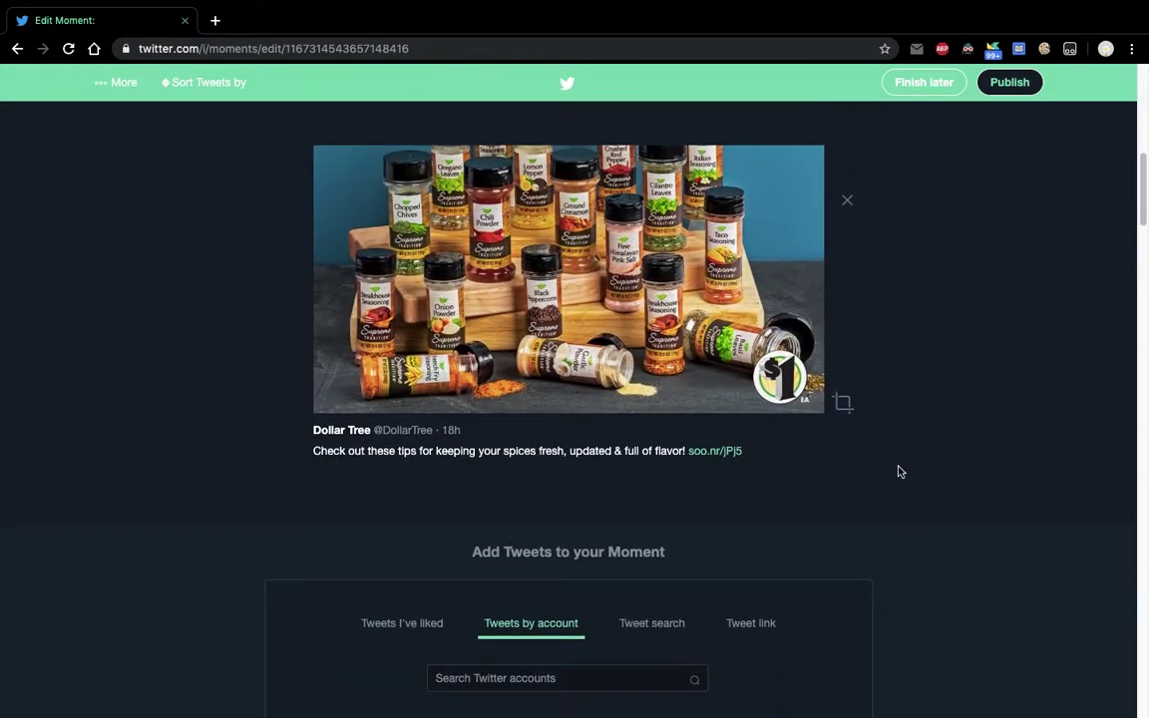
pyautogui.scroll(10, 900, 471)
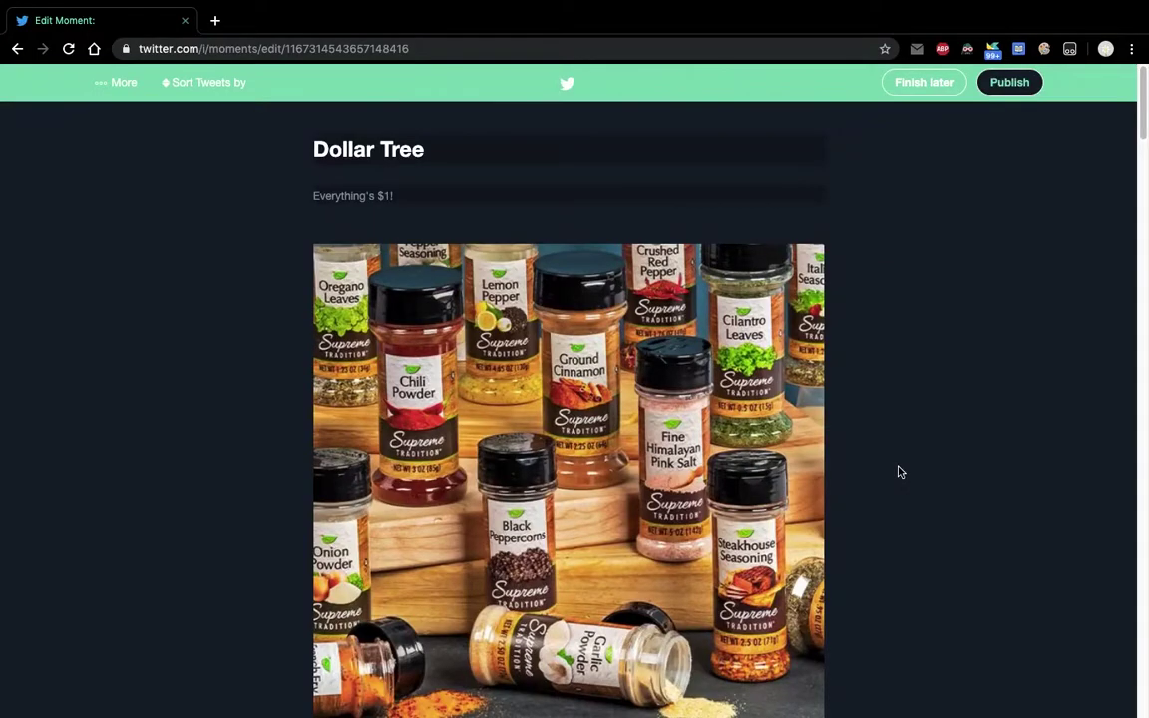
# Publish the Moment publicly without adjusting the mobile crop.
pyautogui.click(1002, 88)
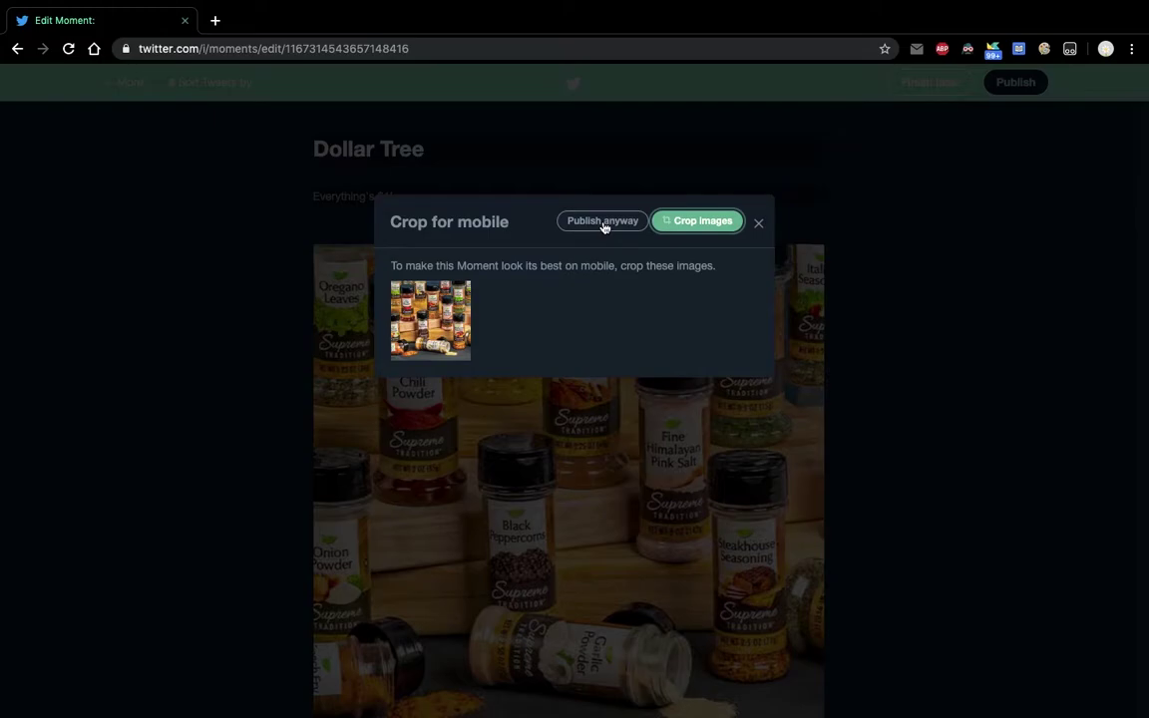
pyautogui.click(604, 222)
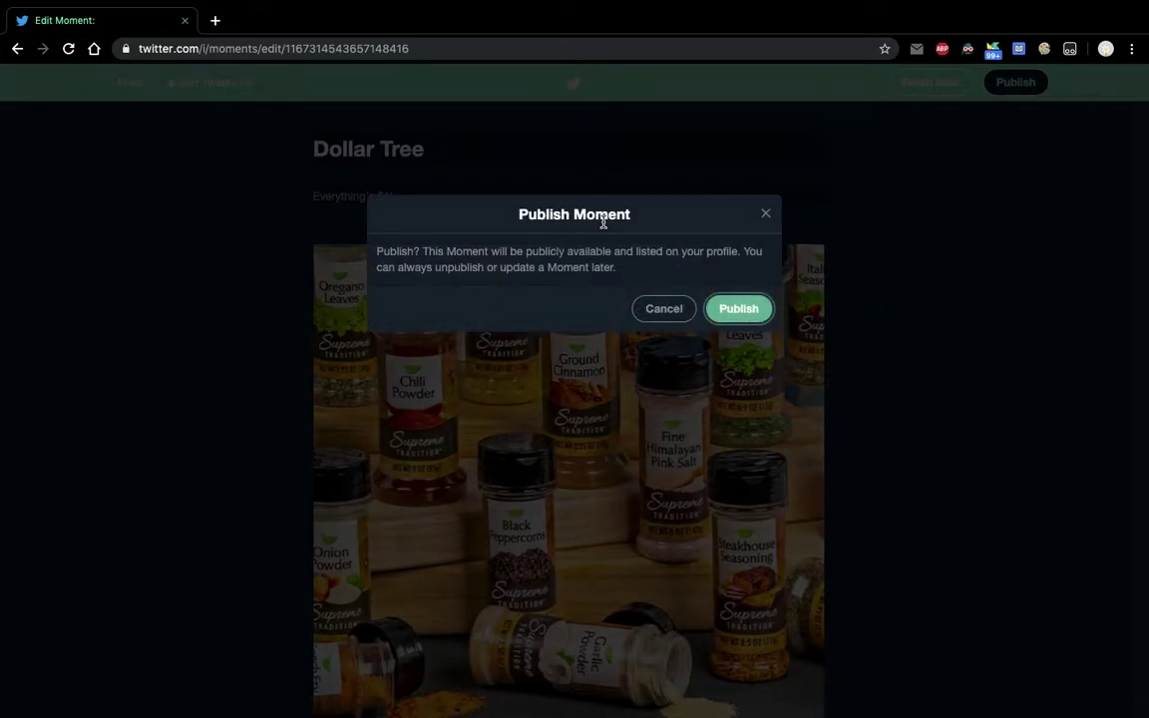
pyautogui.click(739, 309)
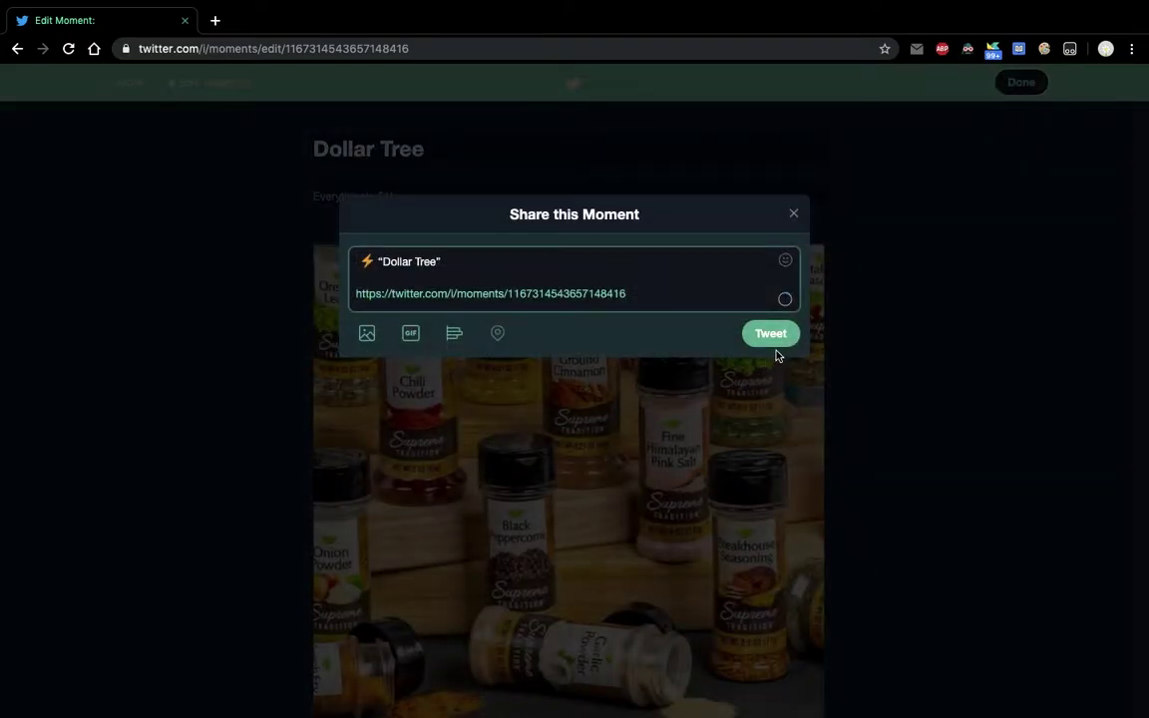
pyautogui.click(795, 216)
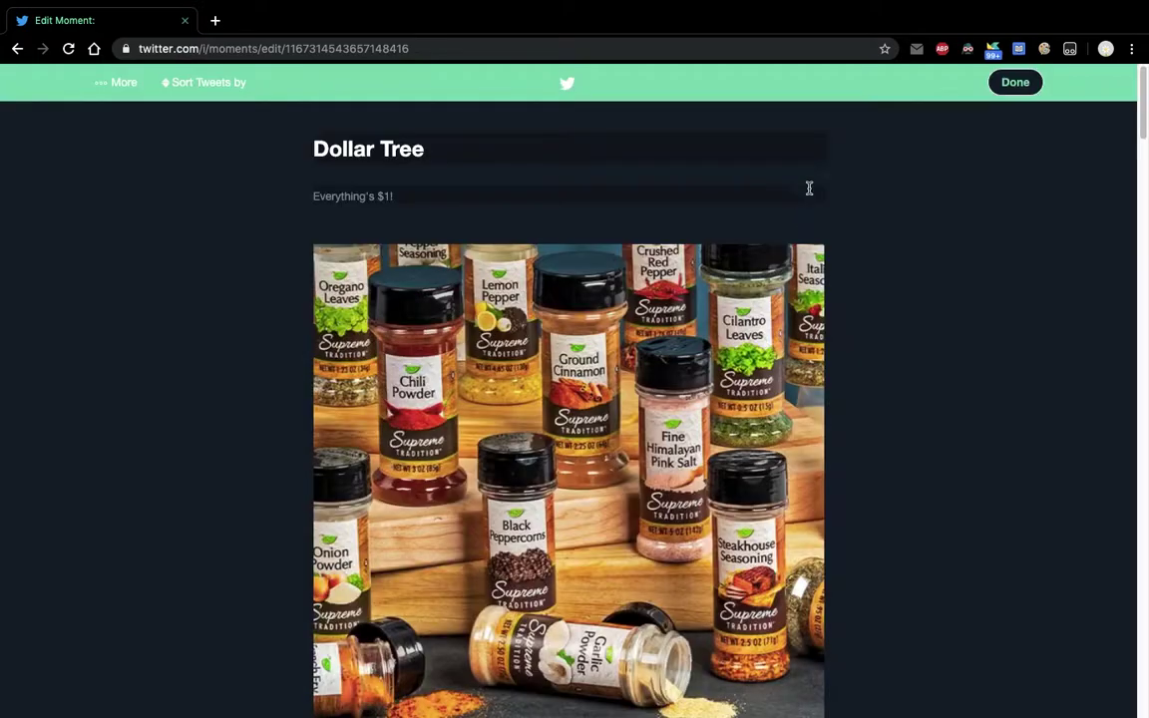
pyautogui.scroll(-5, 856, 459)
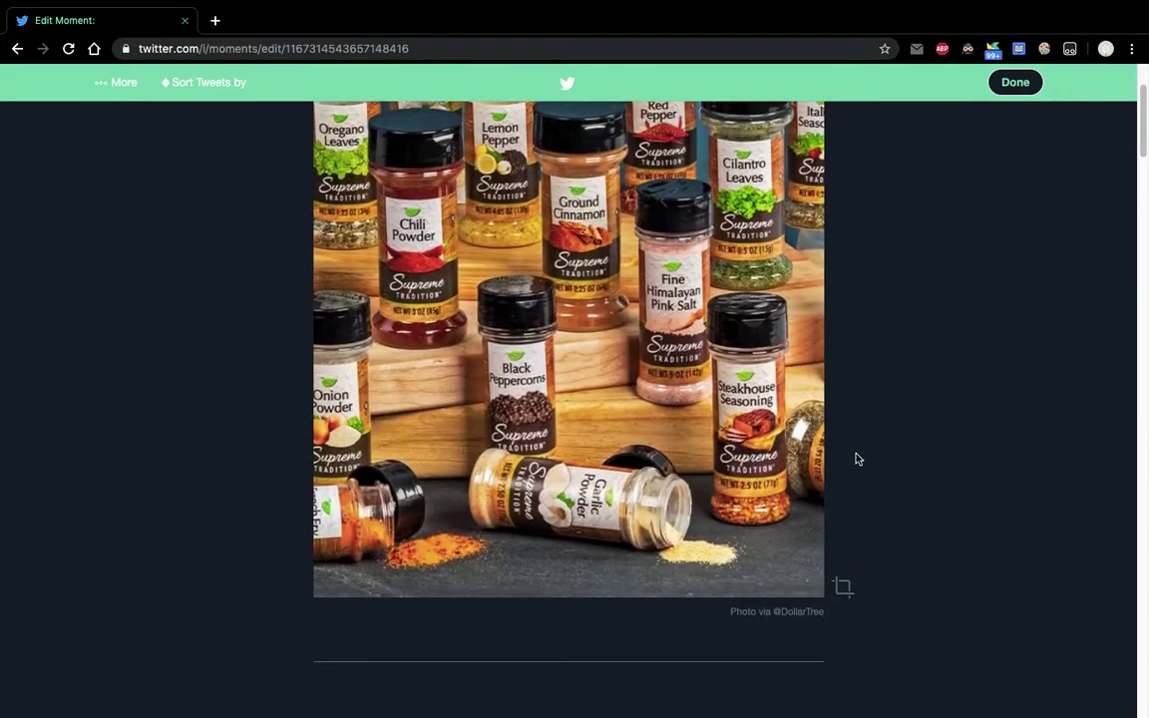
pyautogui.click(1025, 81)
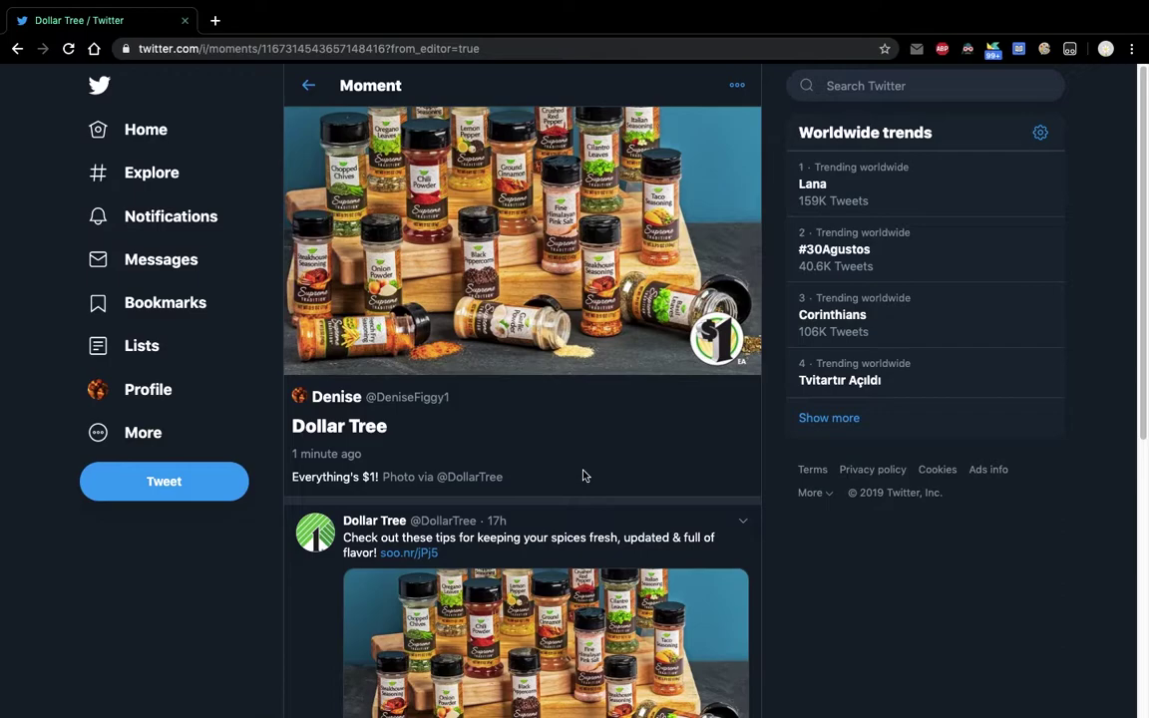
pyautogui.click(469, 478)
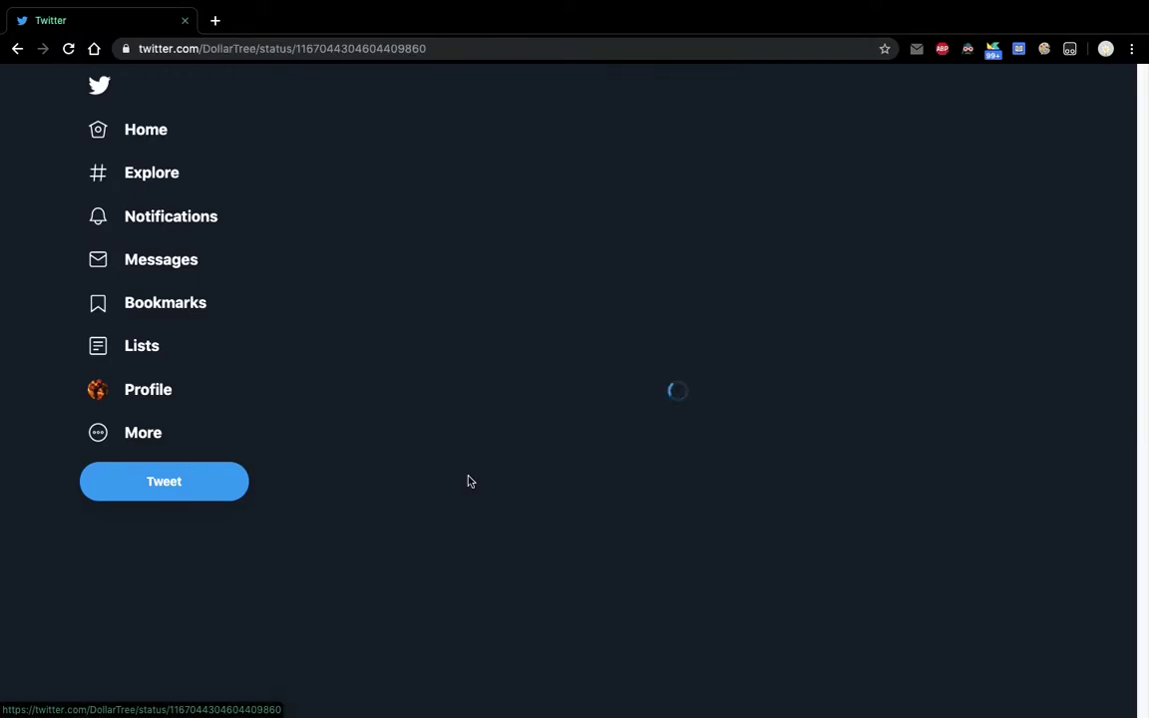
pyautogui.click(365, 122)
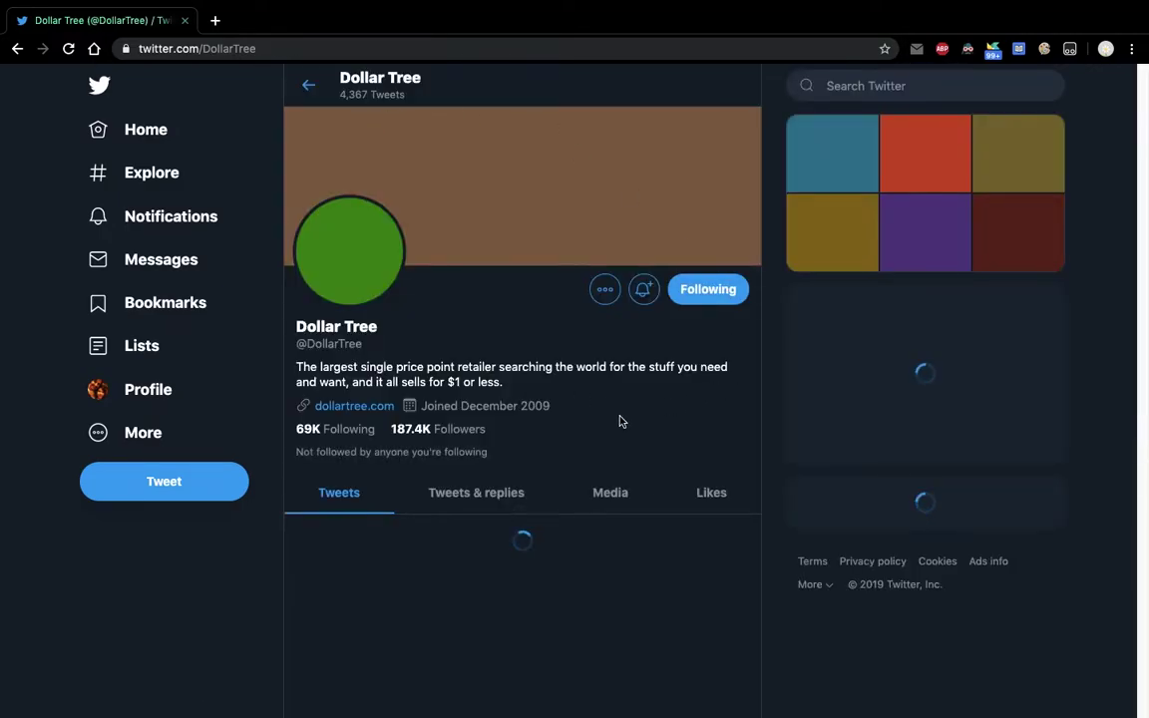
# View the spice tweet on its own page and its options, then go to the Moments list.
pyautogui.scroll(-2, 559, 439)
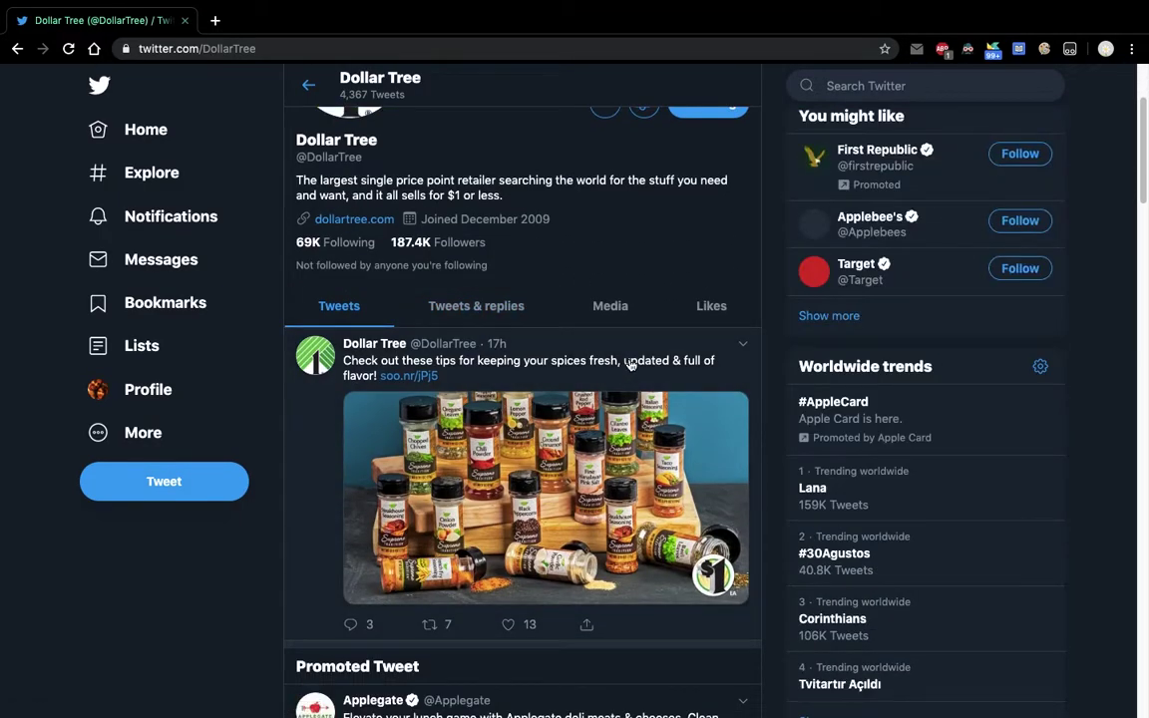
pyautogui.click(697, 361)
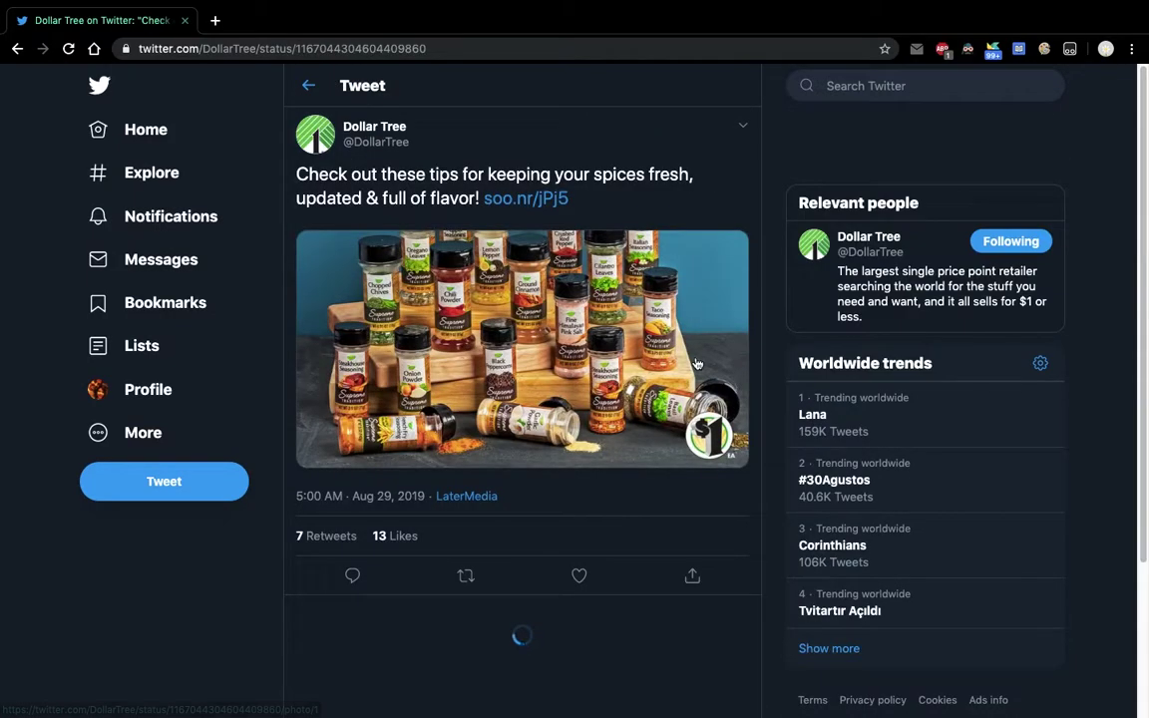
pyautogui.click(743, 127)
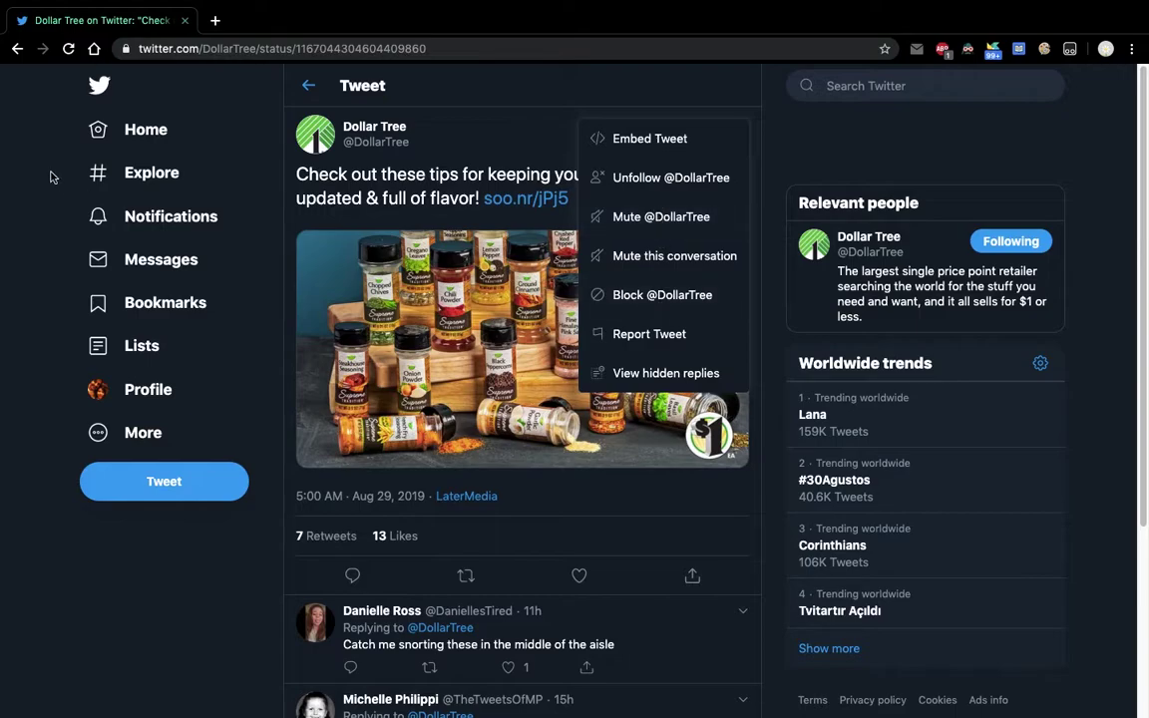
pyautogui.click(142, 443)
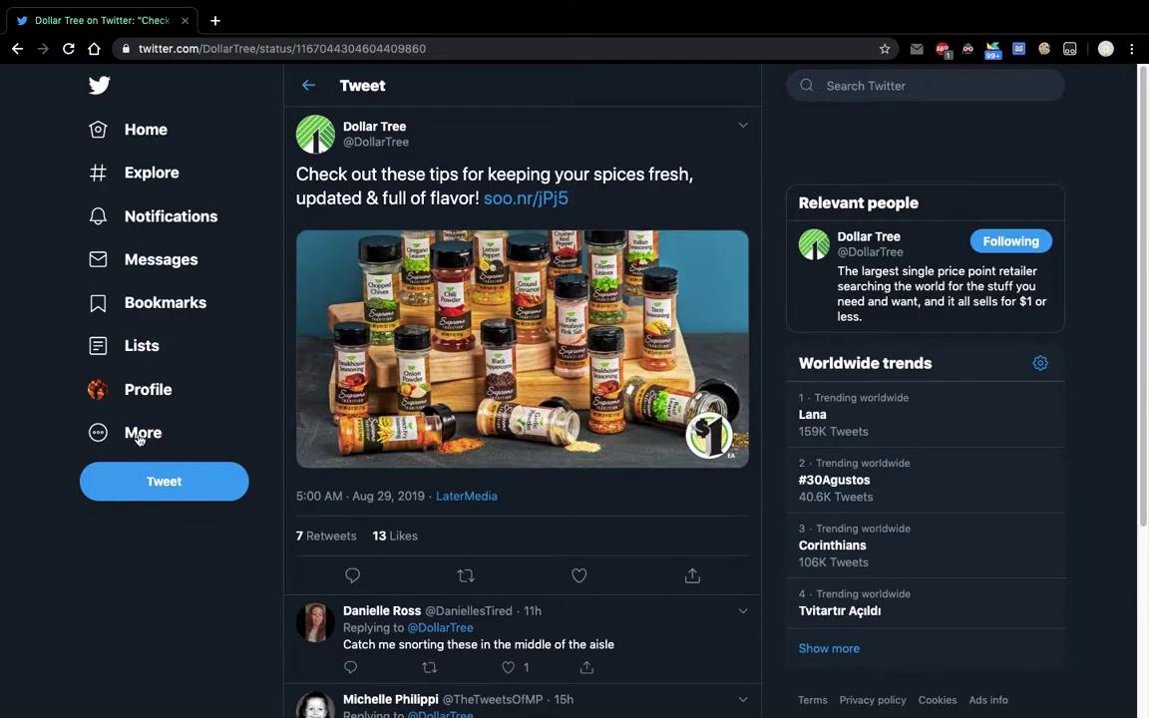
pyautogui.click(141, 435)
pyautogui.click(122, 192)
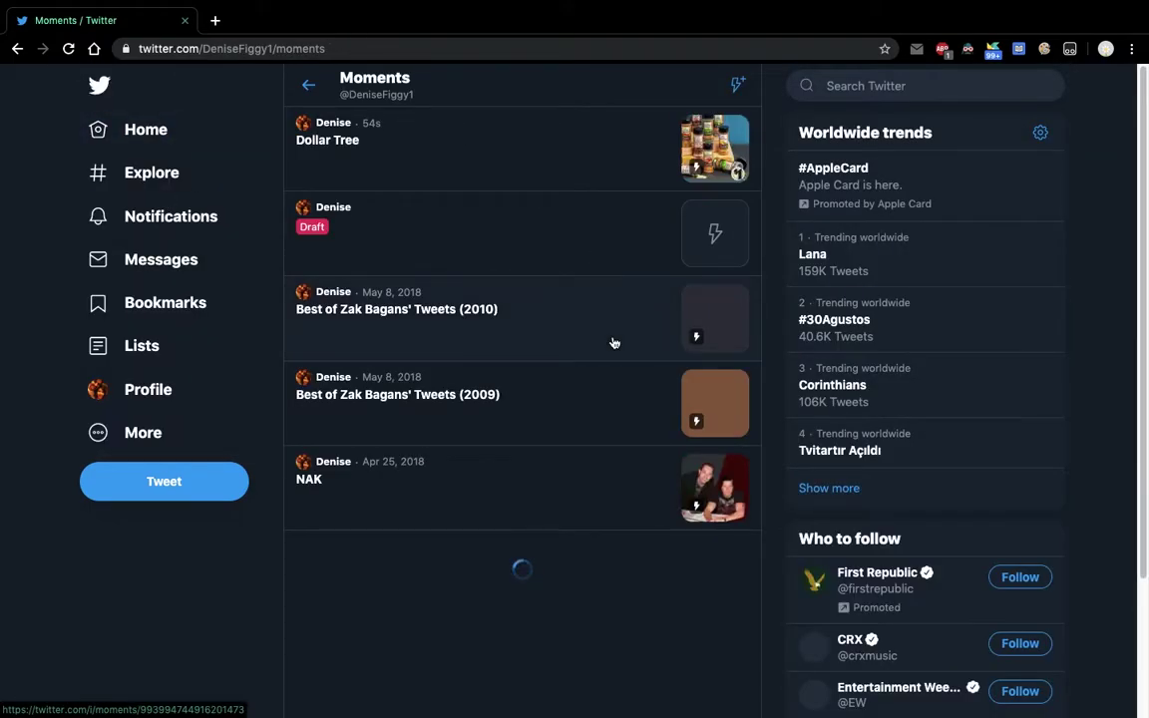
# Reopen the published Dollar Tree Moment with 'Edit this', accepting the live-changes warning.
pyautogui.click(518, 157)
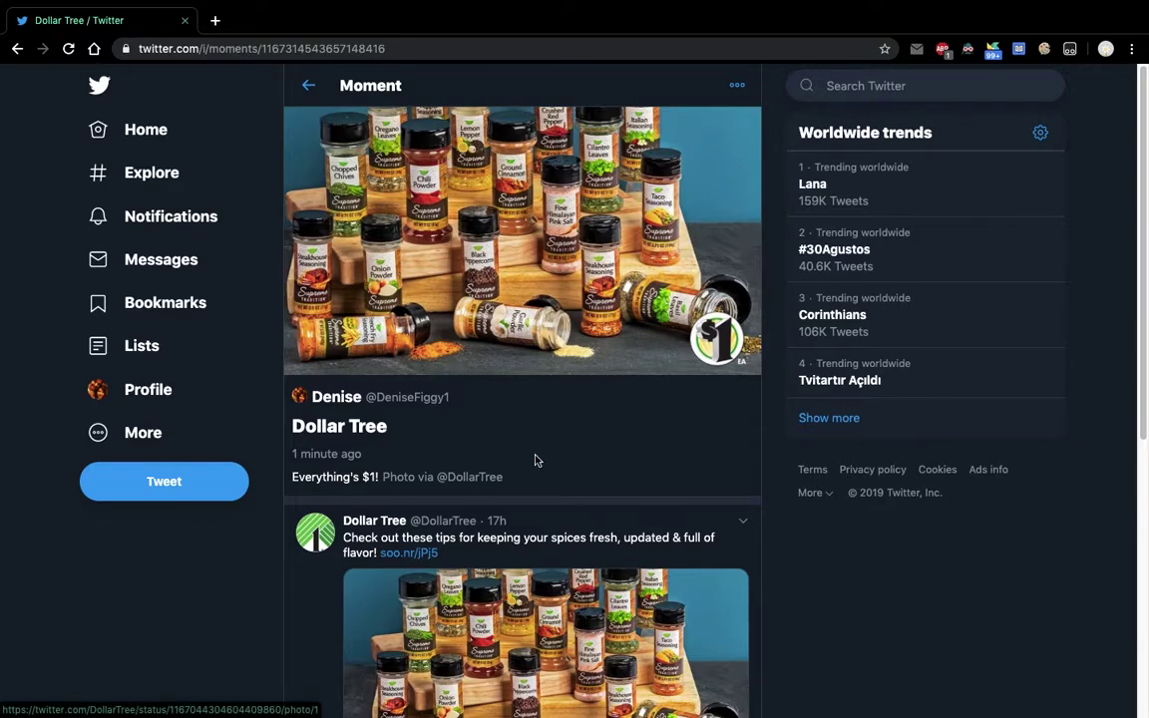
pyautogui.scroll(-5, 519, 454)
pyautogui.scroll(5, 506, 448)
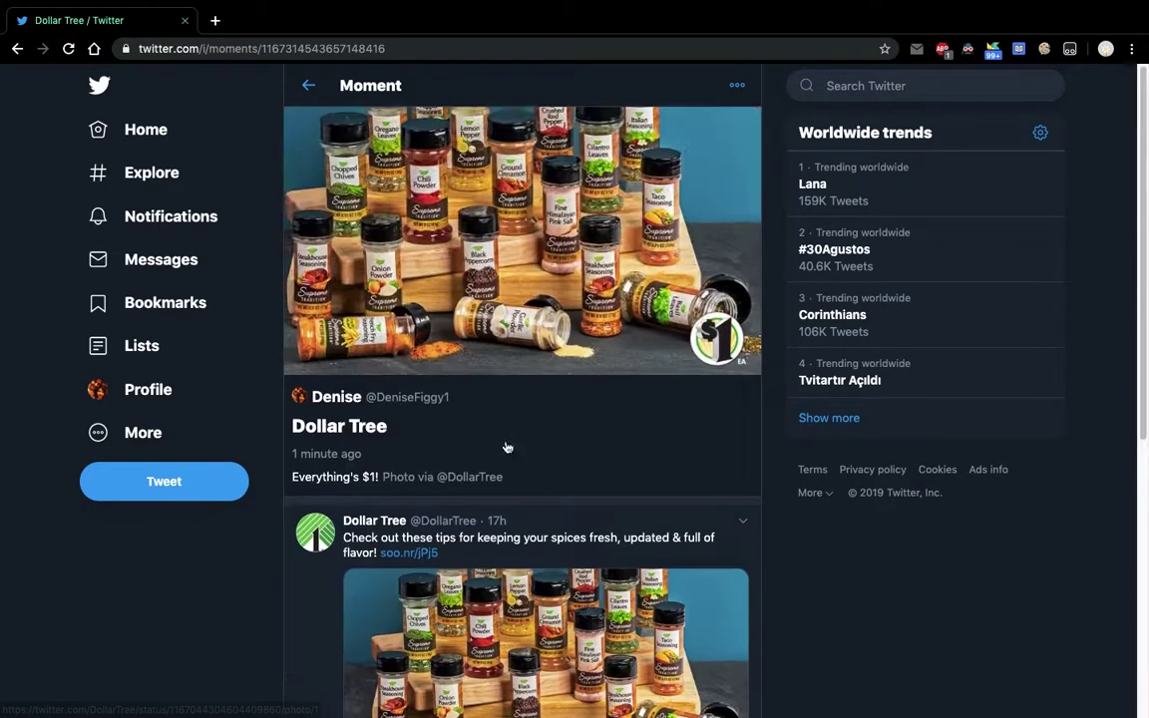
pyautogui.click(738, 86)
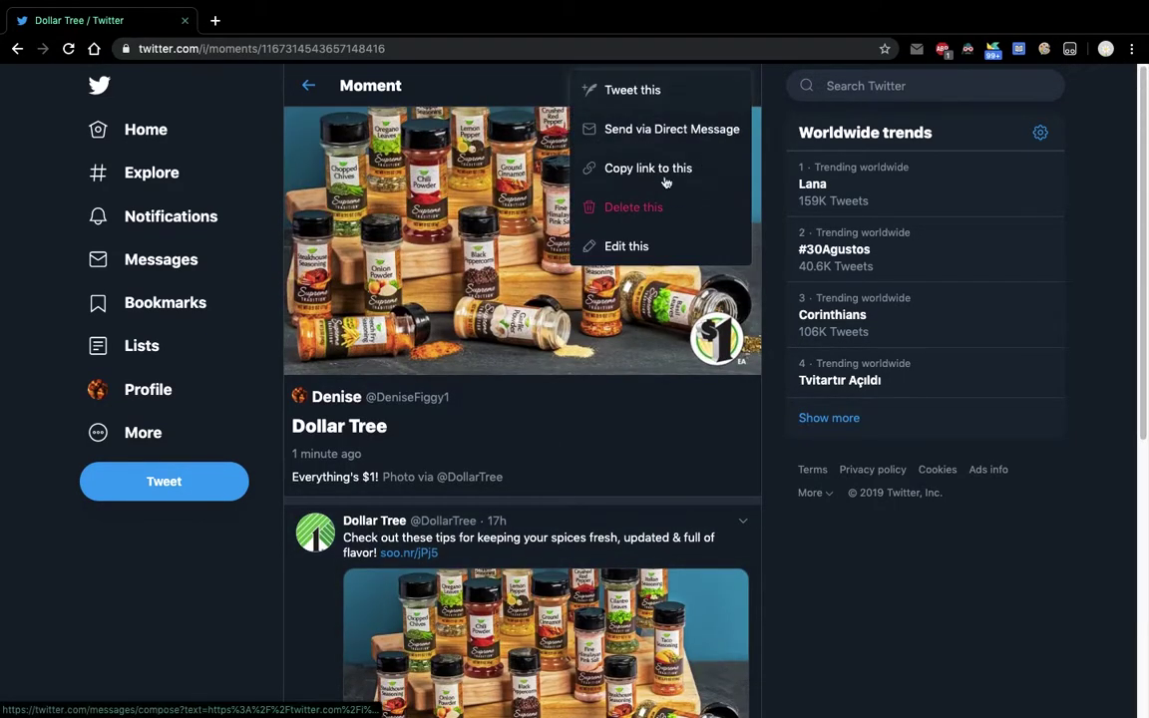
pyautogui.click(629, 256)
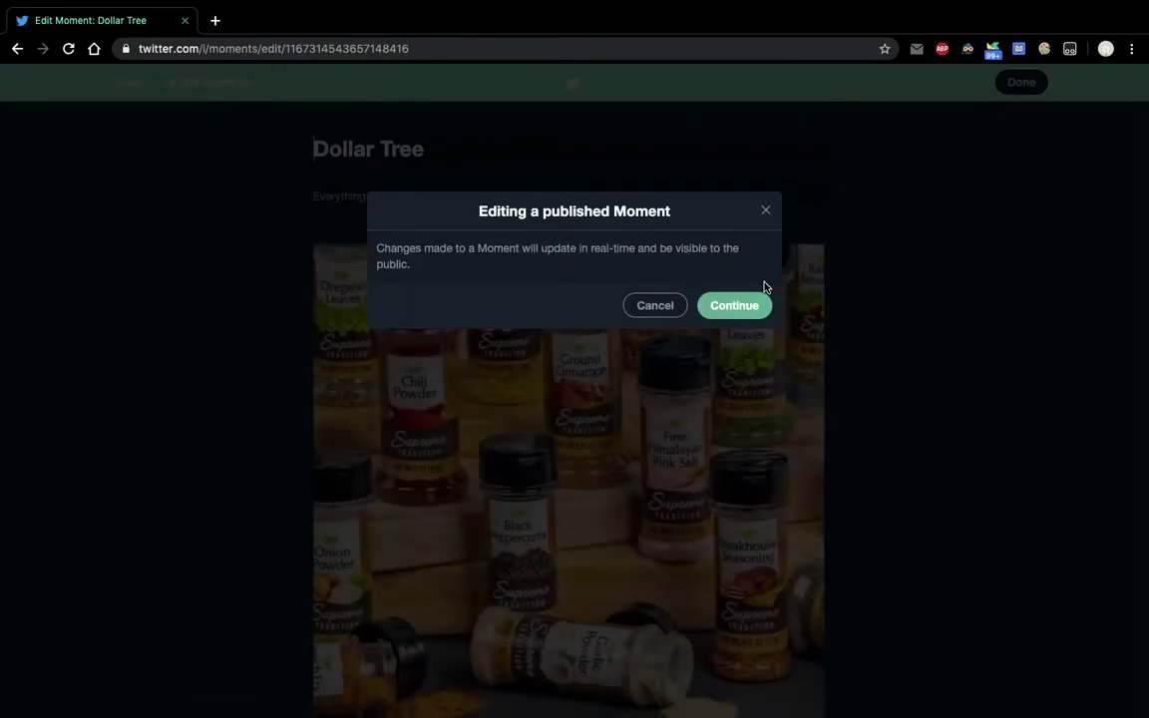
pyautogui.click(734, 305)
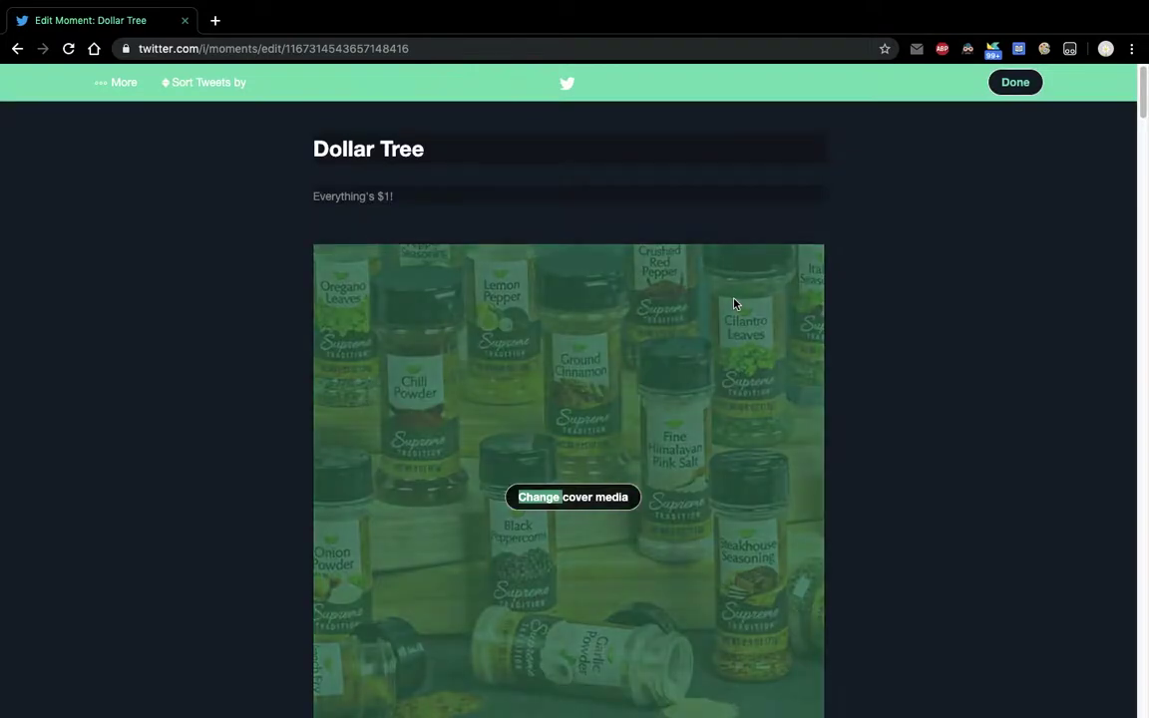
# Look at the Add Tweets options, including adding by link, and return to Tweets by account.
pyautogui.scroll(-5, 97, 399)
pyautogui.scroll(-4, 98, 399)
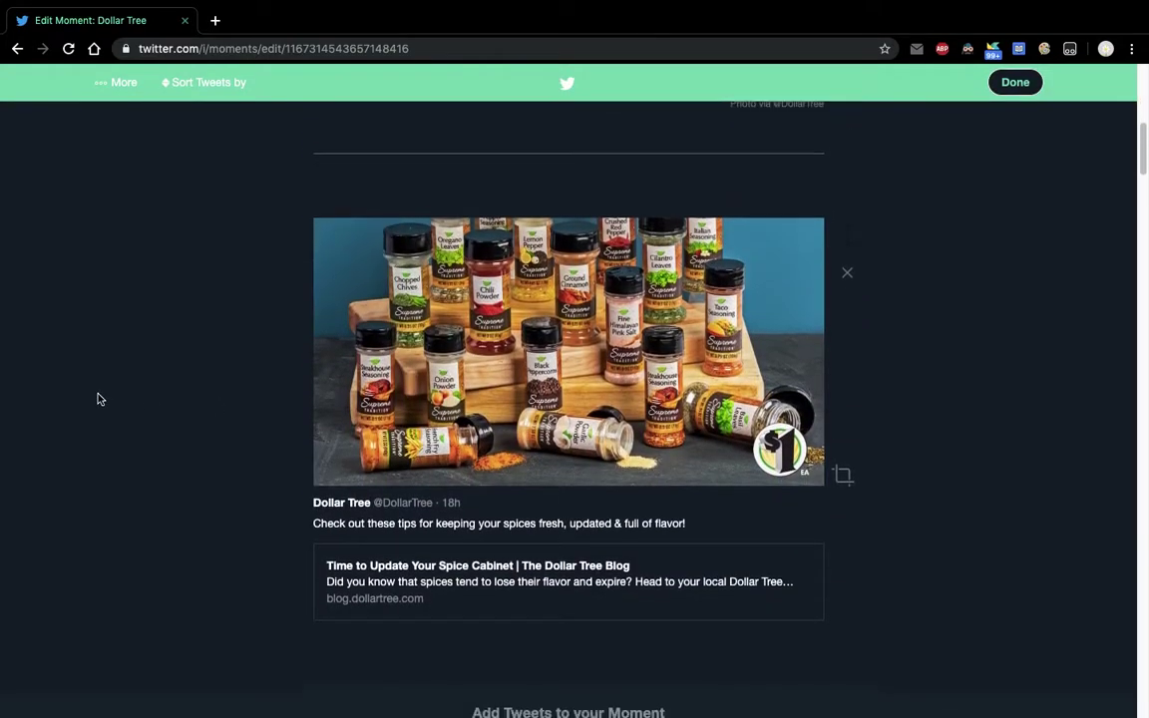
pyautogui.click(517, 648)
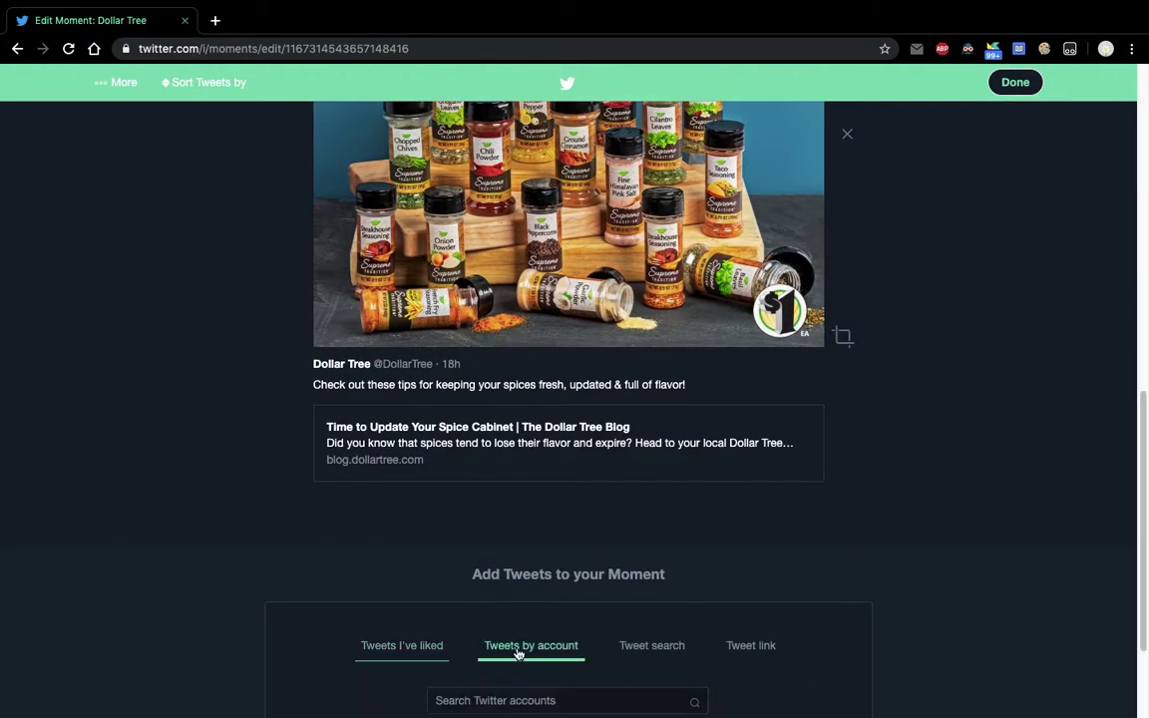
pyautogui.scroll(-1, 860, 623)
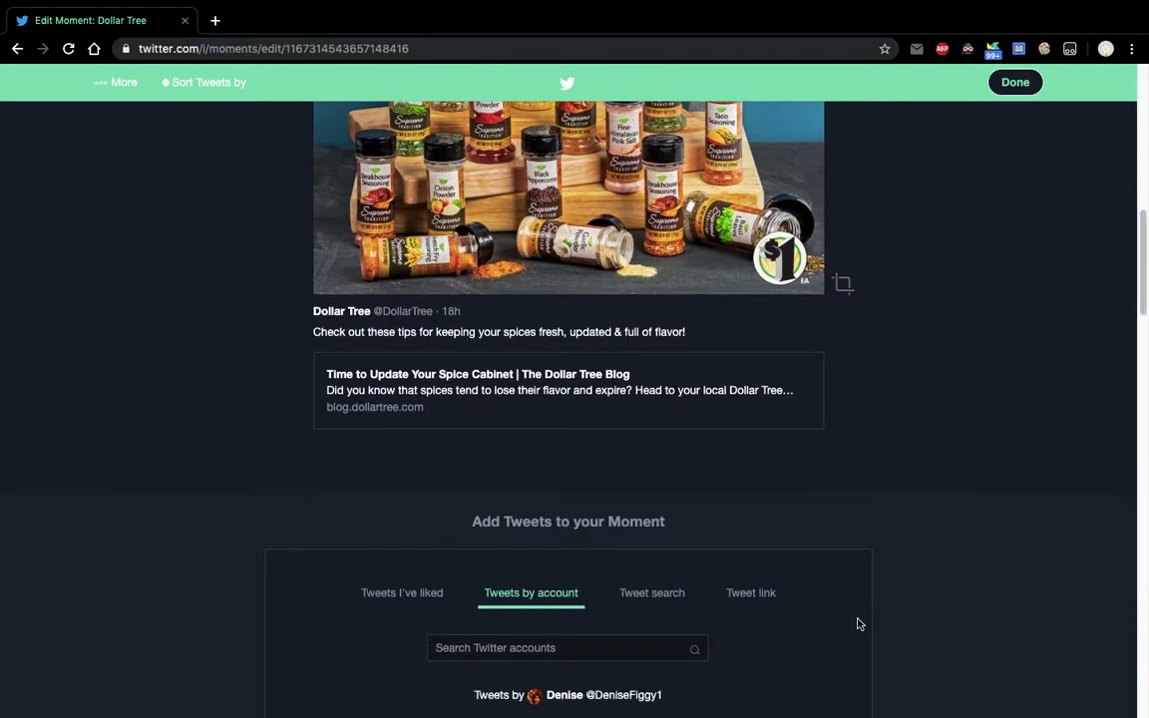
pyautogui.click(746, 594)
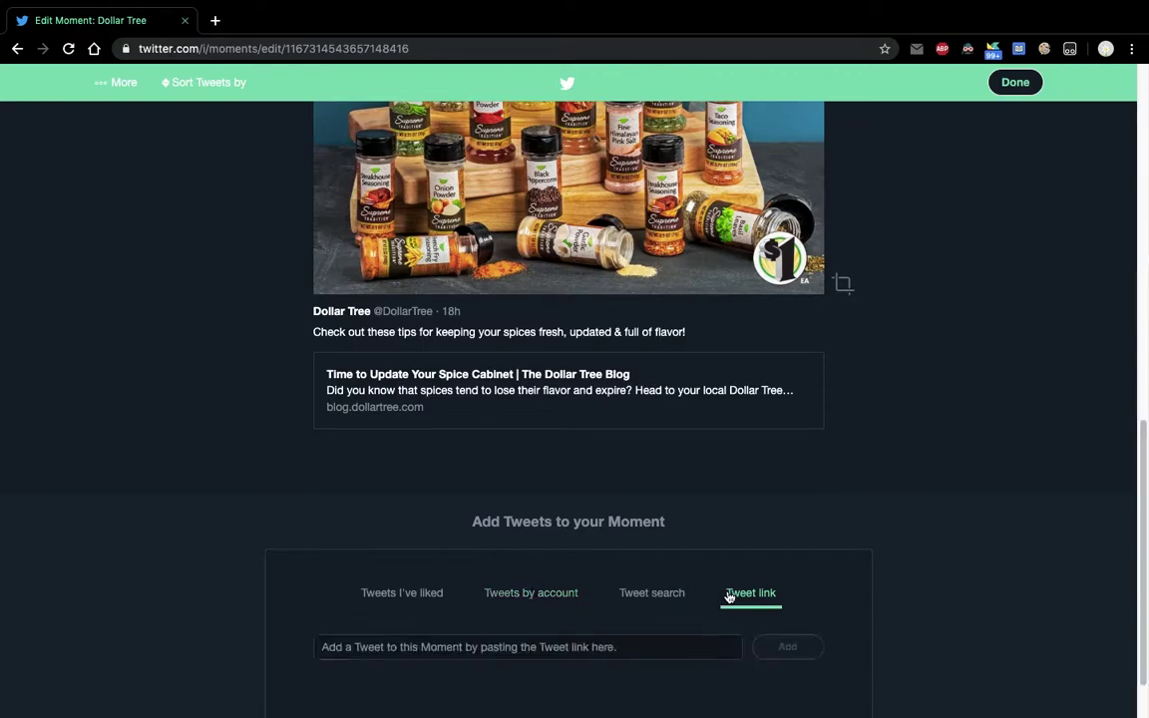
pyautogui.scroll(-1, 728, 594)
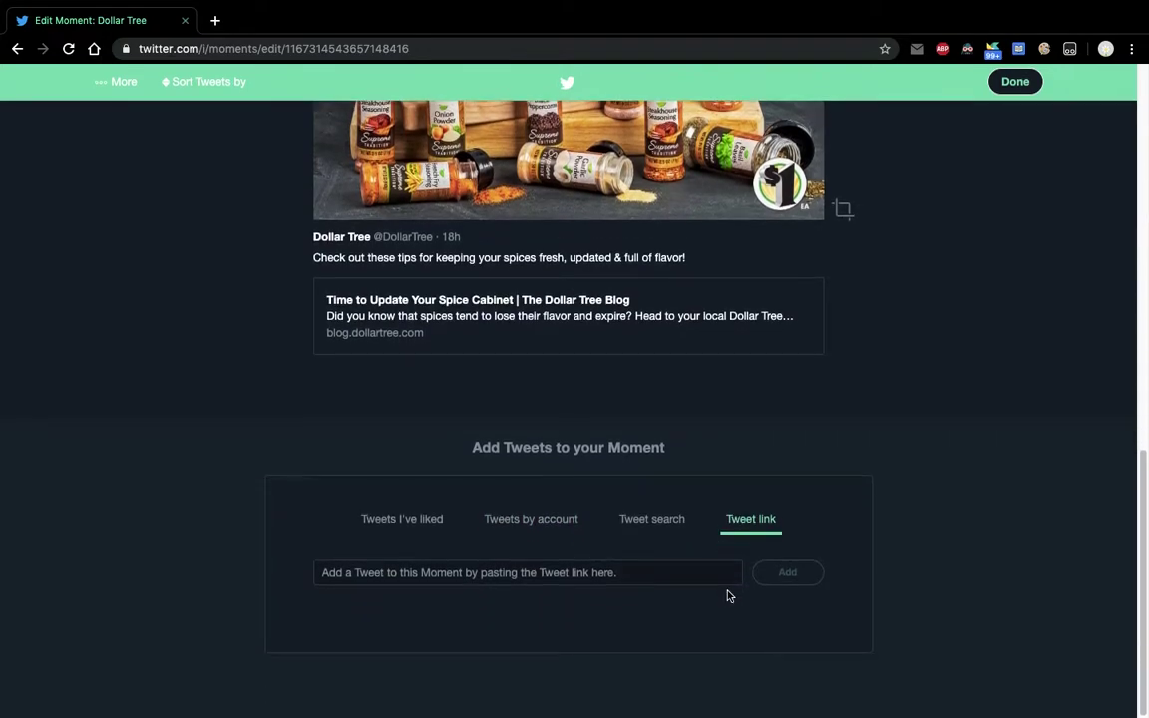
pyautogui.click(525, 527)
# Search 'dol', add Dollar Tree's harvest-colors buckets tweet, and save the Moment.
pyautogui.click(515, 576)
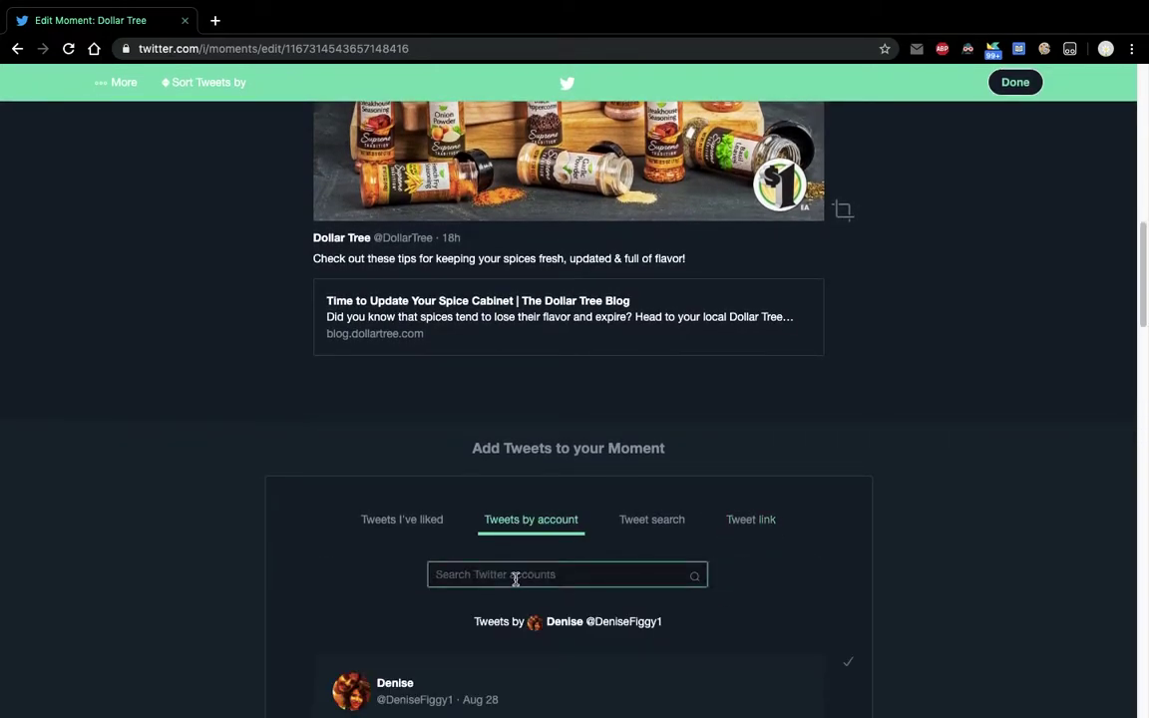
pyautogui.write('dol')
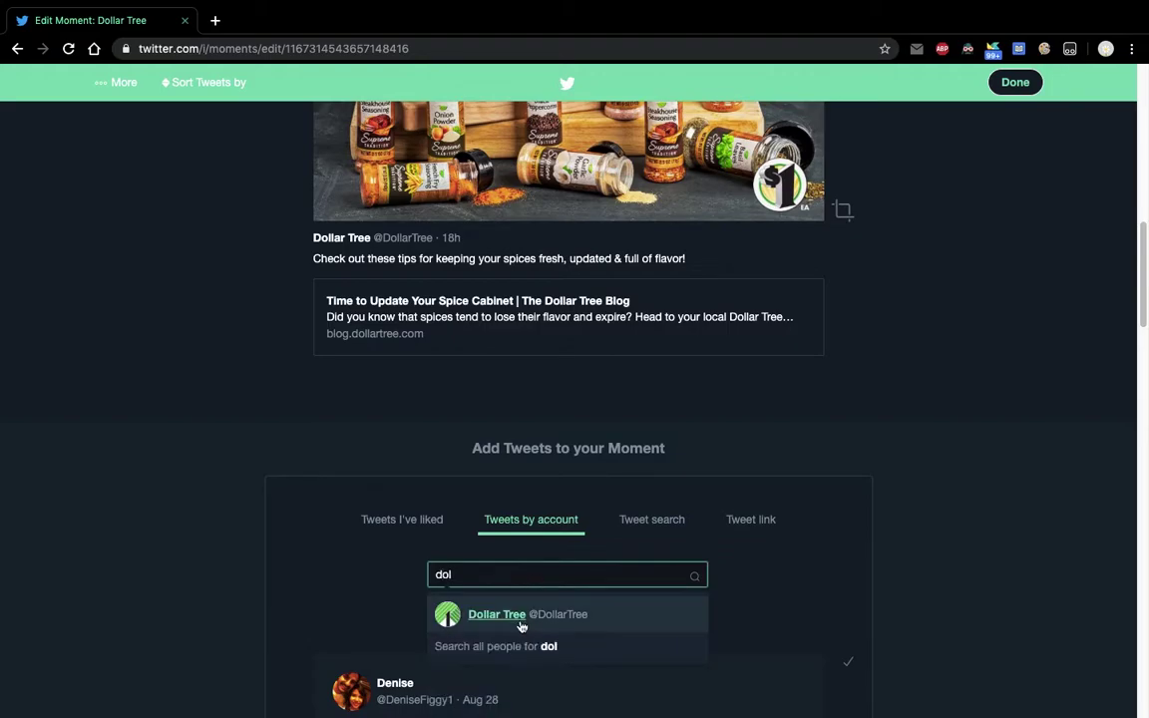
pyautogui.click(508, 620)
pyautogui.scroll(-6, 408, 579)
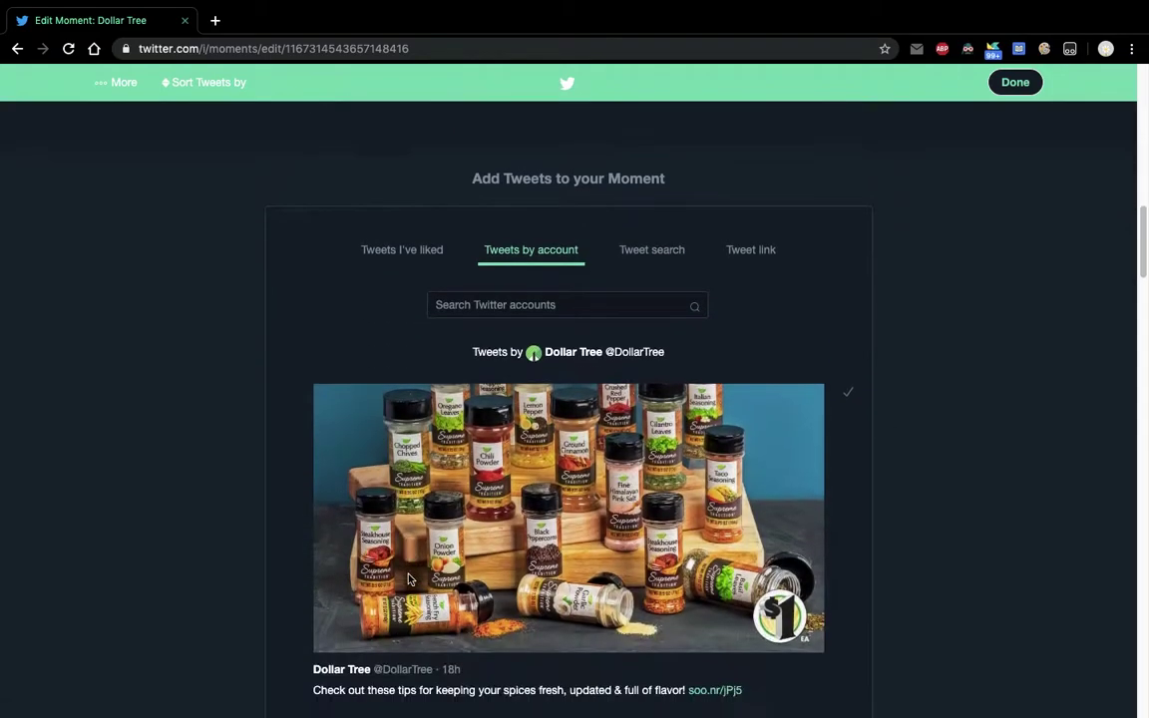
pyautogui.scroll(-1, 408, 578)
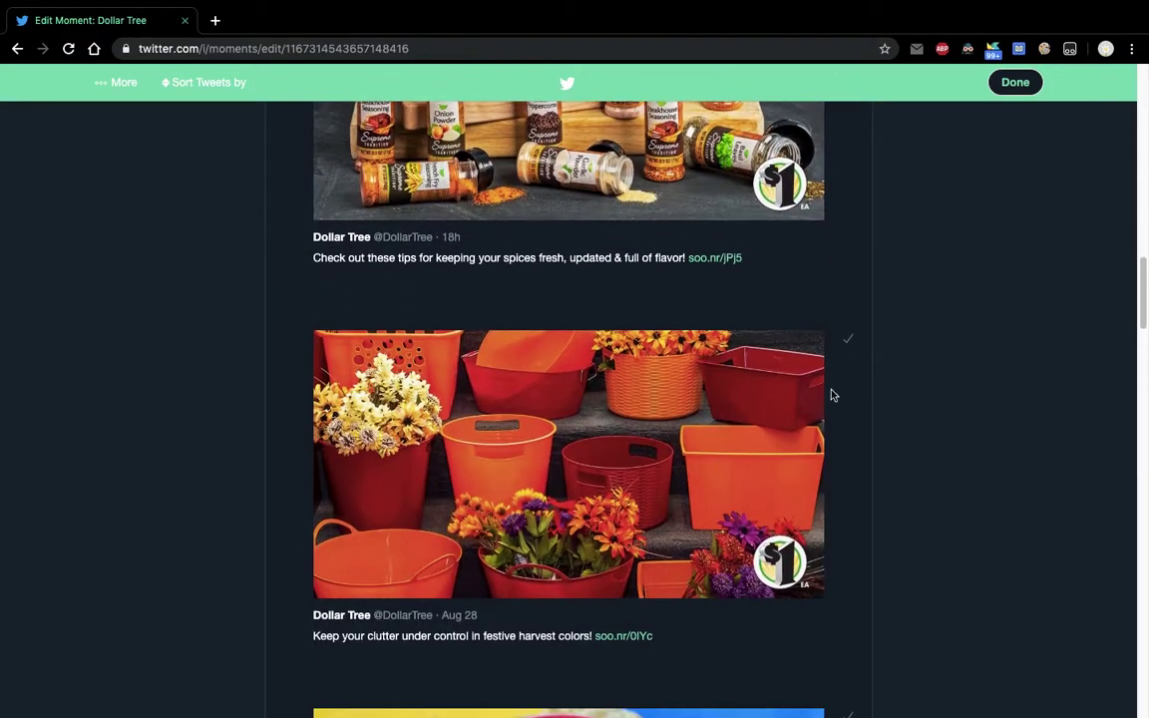
pyautogui.click(849, 340)
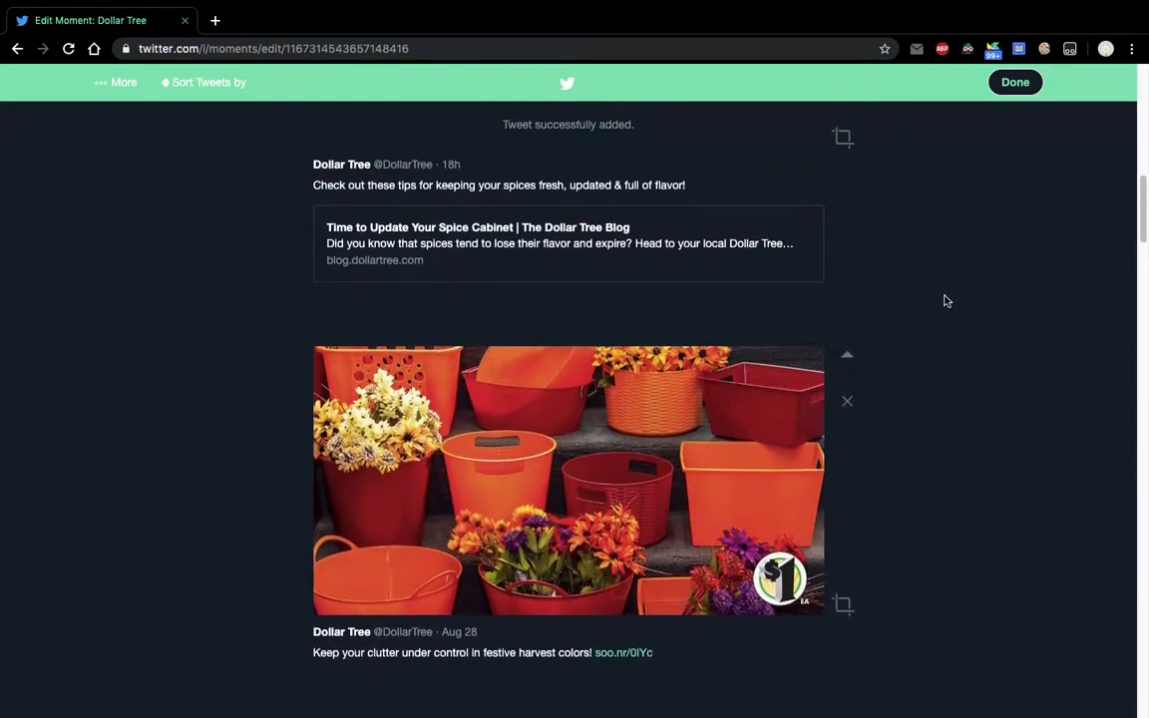
pyautogui.click(1034, 84)
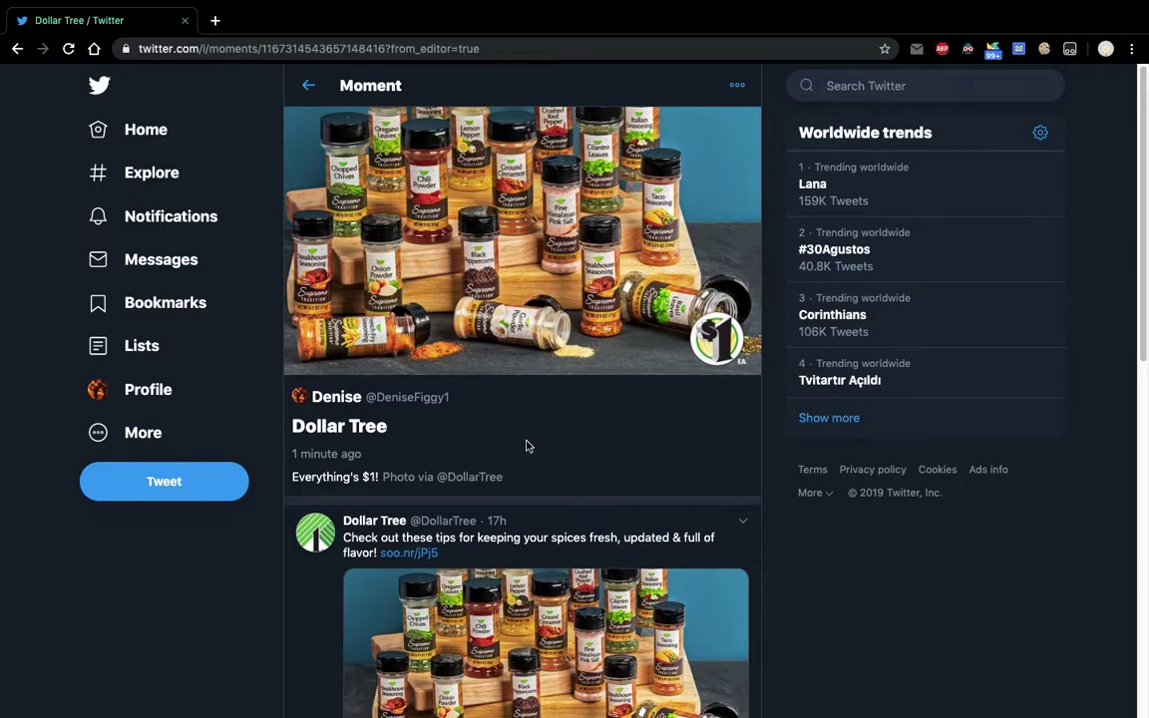
# Switch from the browser to the macOS desktop space with Ctrl+Left.
pyautogui.moveTo(364, 397)
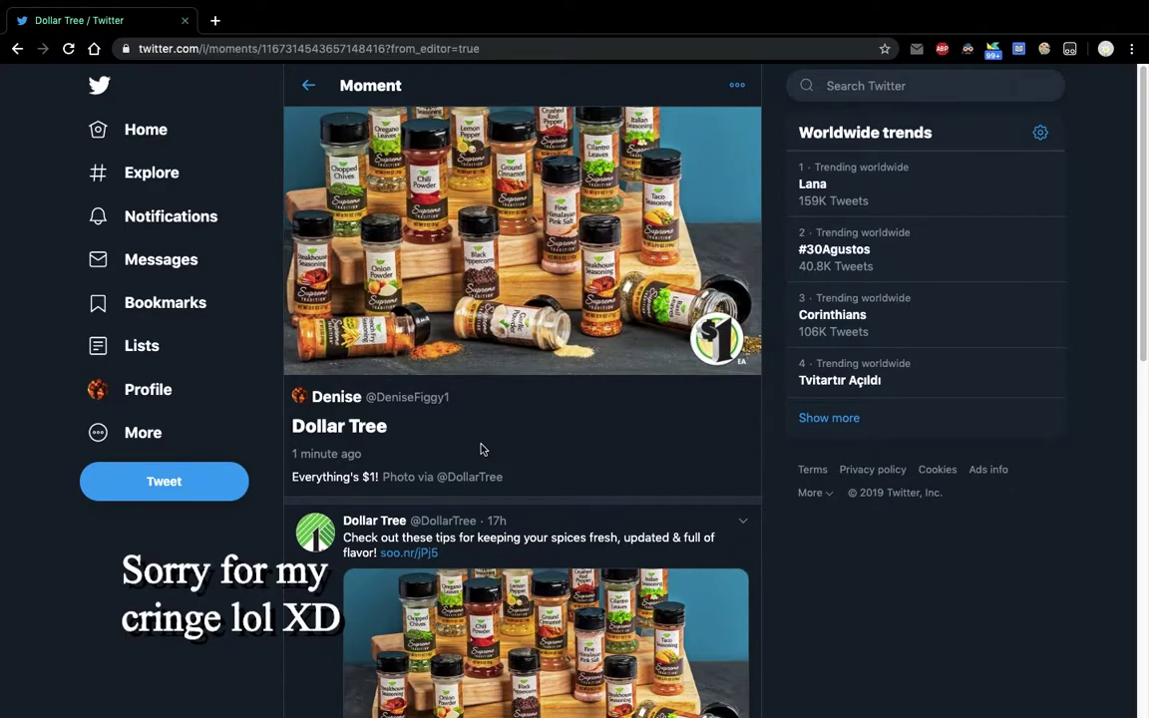
pyautogui.hotkey('ctrl', 'Left')
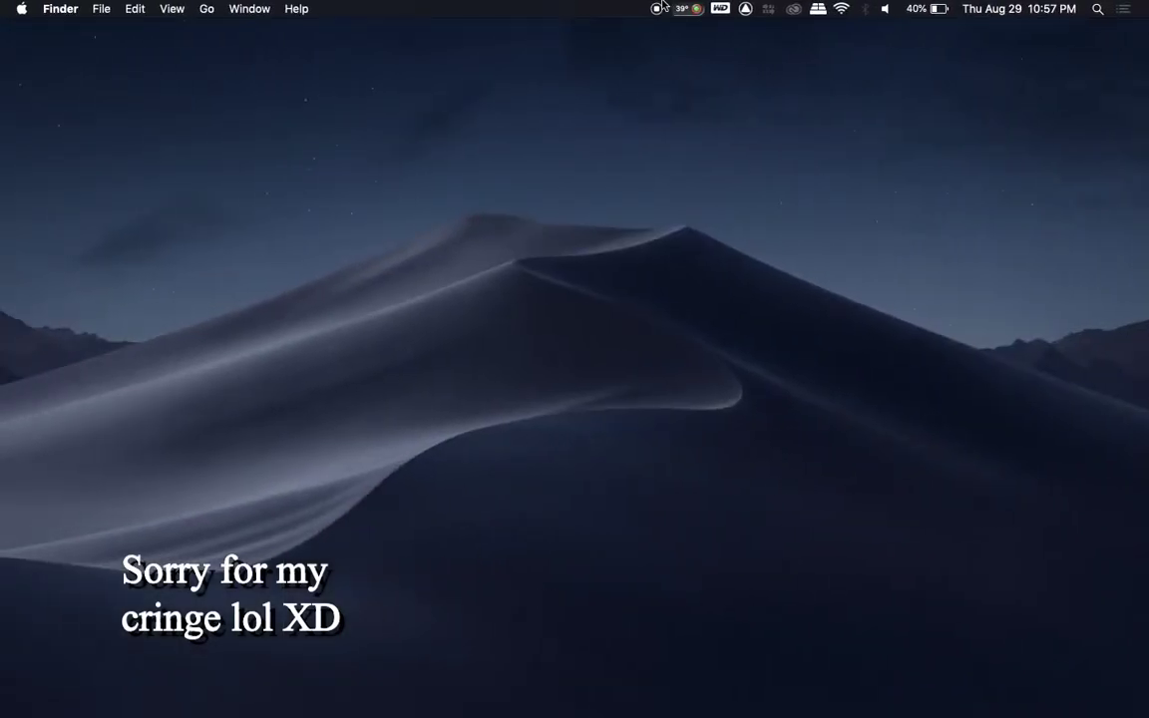